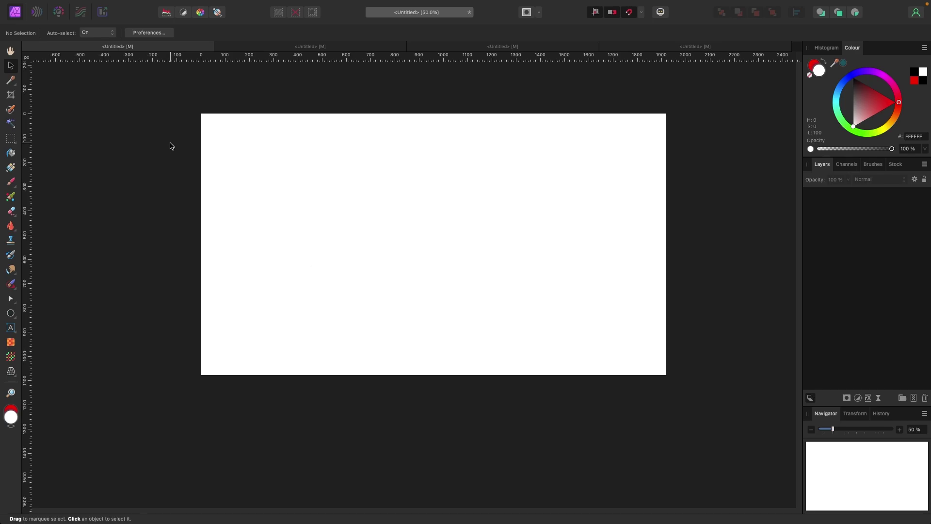
- Restore the default panel layout with Window > Studio > Reset Studio
{"action": "mouse_move", "coordinate": [366, 2]}
{"action": "left_click", "coordinate": [338, 6]}
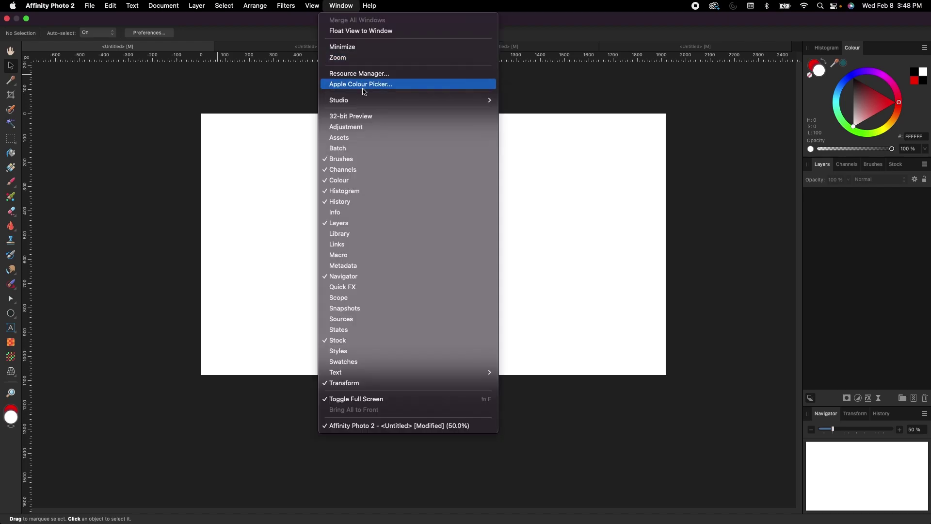
{"action": "mouse_move", "coordinate": [366, 100]}
{"action": "left_click", "coordinate": [520, 158]}
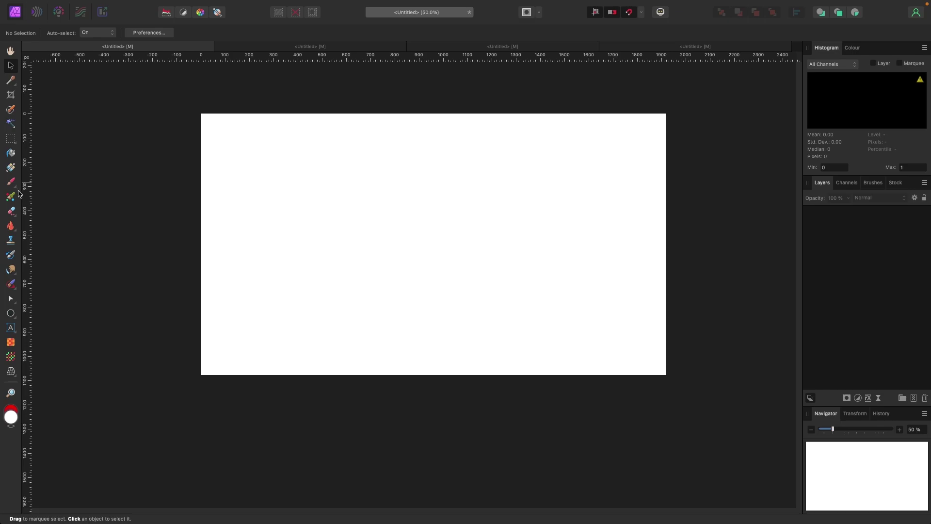
- Select the Paint Brush Tool and add a new pixel layer named 'paint'
{"action": "left_click", "coordinate": [15, 189]}
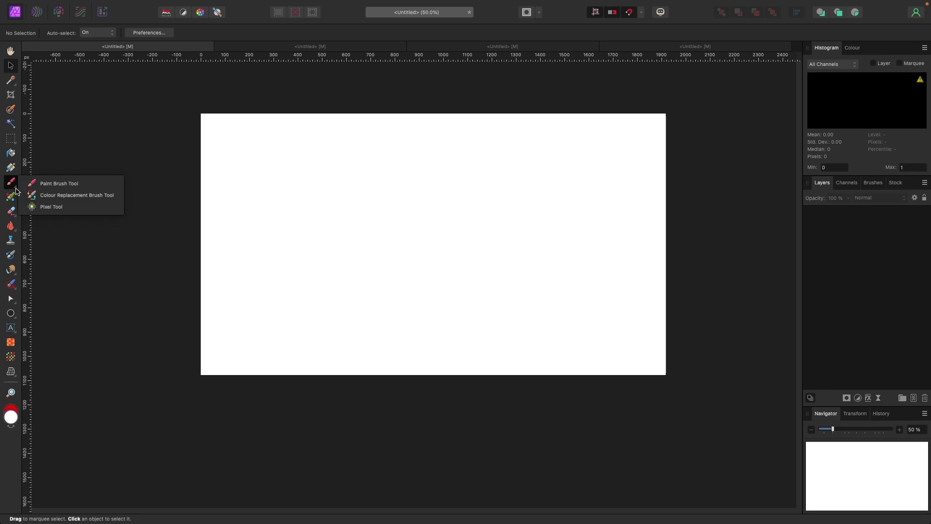
{"action": "left_click", "coordinate": [55, 184]}
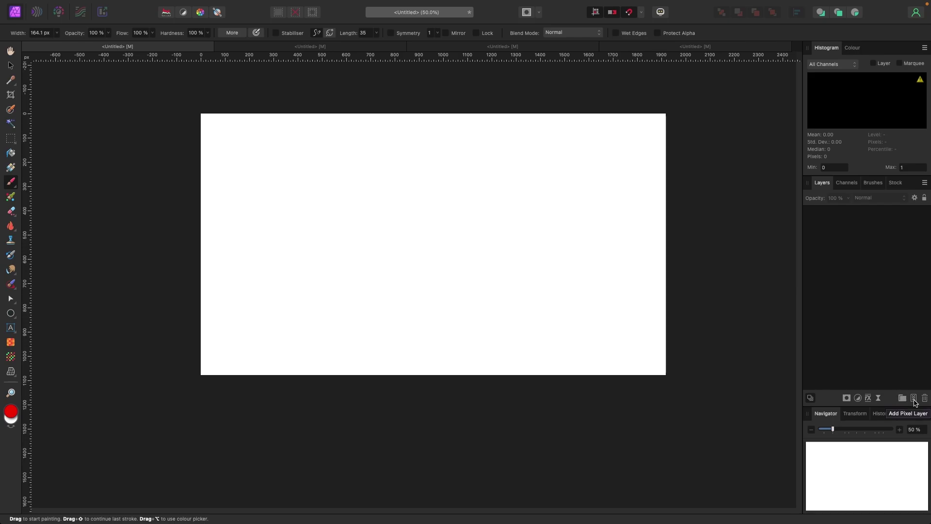
{"action": "left_click", "coordinate": [914, 399]}
{"action": "double_click", "coordinate": [843, 219]}
{"action": "type", "text": "paint"}
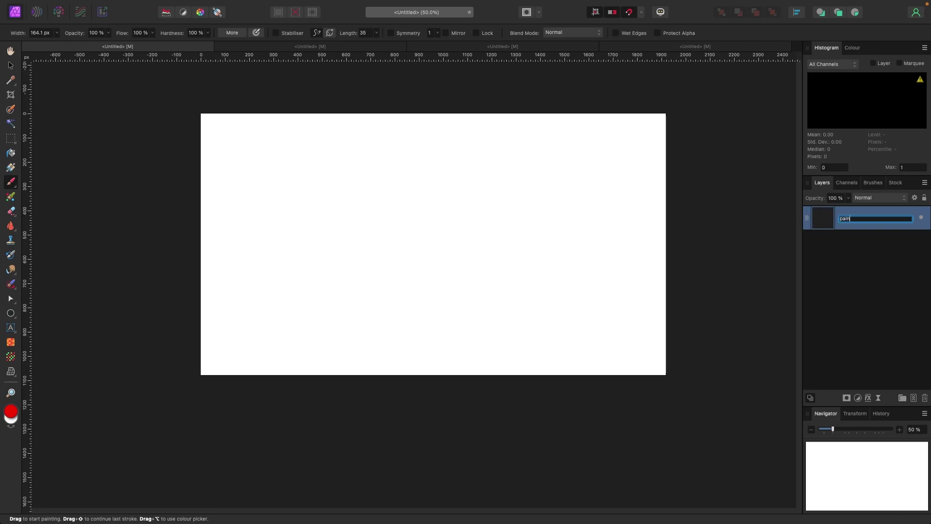
{"action": "left_click", "coordinate": [15, 70]}
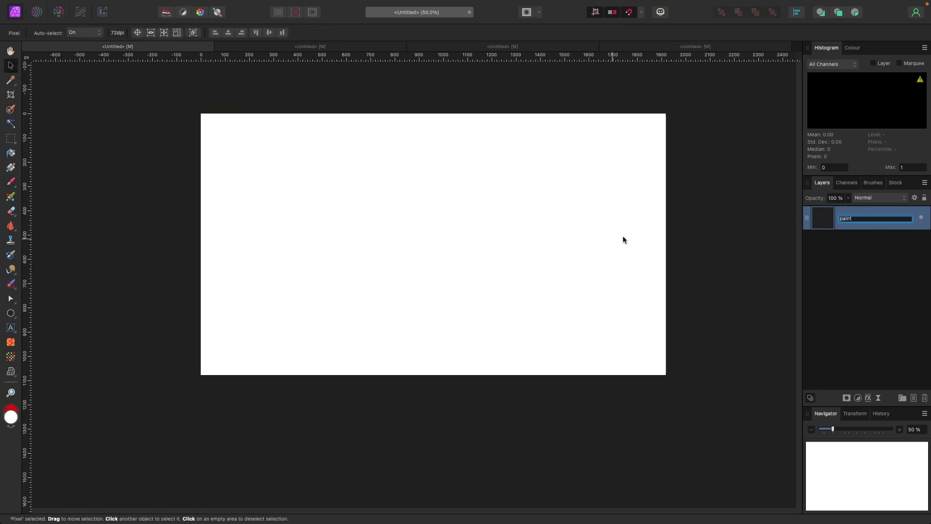
{"action": "left_click", "coordinate": [685, 223]}
- Set the brush colour to blue 006BFF in the Colour panel
{"action": "left_click", "coordinate": [10, 183]}
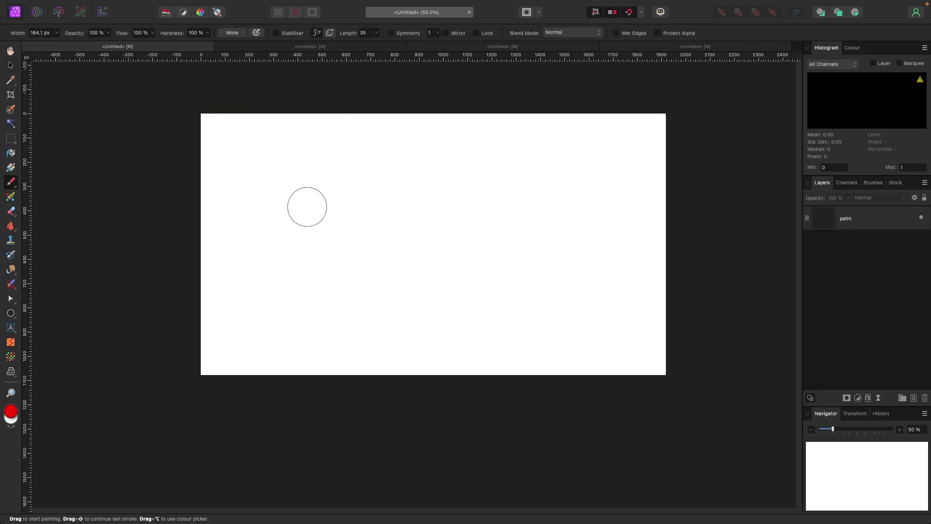
{"action": "left_click", "coordinate": [853, 50]}
{"action": "mouse_move", "coordinate": [835, 100]}
{"action": "left_mouse_down"}
{"action": "mouse_move", "coordinate": [842, 84]}
{"action": "mouse_move", "coordinate": [844, 100]}
{"action": "mouse_move", "coordinate": [842, 86]}
{"action": "left_mouse_up"}
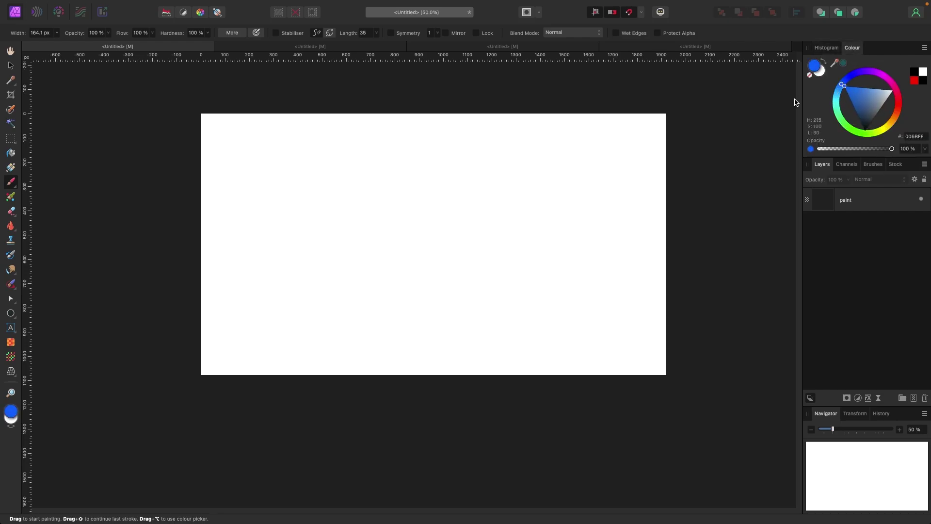
{"action": "left_click", "coordinate": [838, 206]}
- Paint and undo a test dab, then raise brush width to 270 px
{"action": "left_click", "coordinate": [243, 177]}
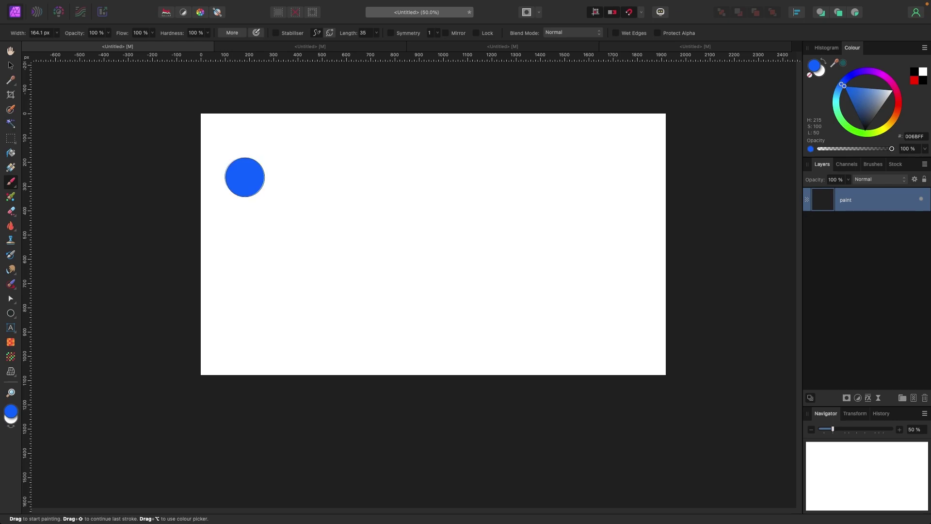
{"action": "key", "text": "super+z"}
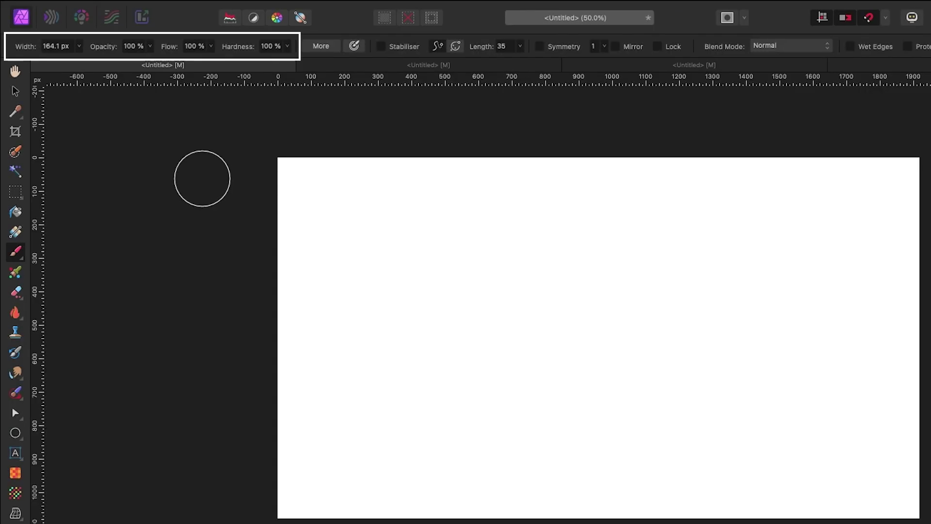
{"action": "left_click", "coordinate": [78, 46]}
{"action": "left_click_drag", "start_coordinate": [77, 59], "coordinate": [88, 62]}
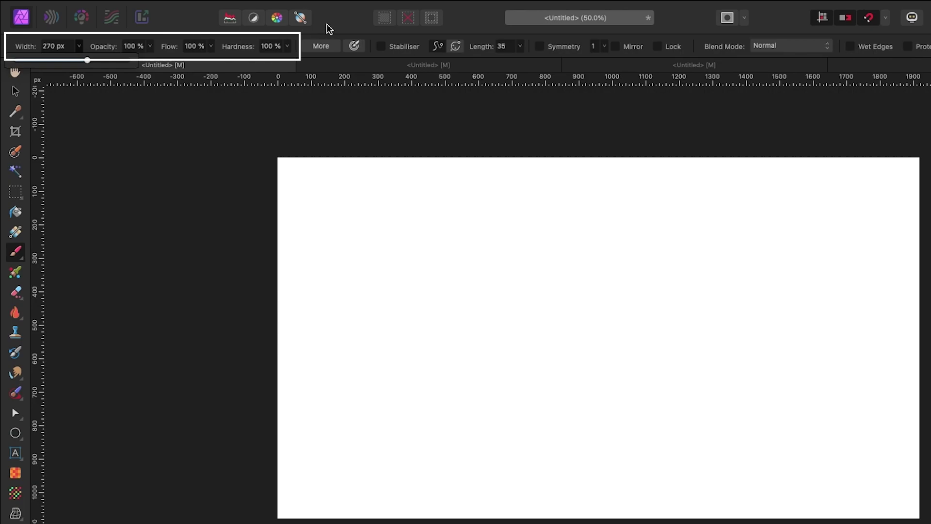
- Try several blue test dabs on the canvas, undoing each one
{"action": "left_click", "coordinate": [15, 91]}
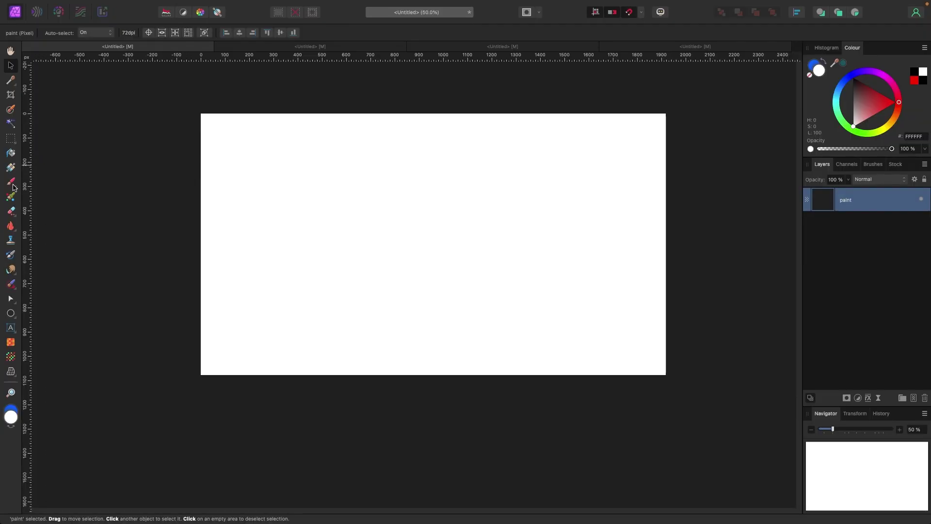
{"action": "left_click", "coordinate": [15, 251]}
{"action": "left_click", "coordinate": [388, 234]}
{"action": "left_click", "coordinate": [280, 170]}
{"action": "key", "text": "ctrl+z"}
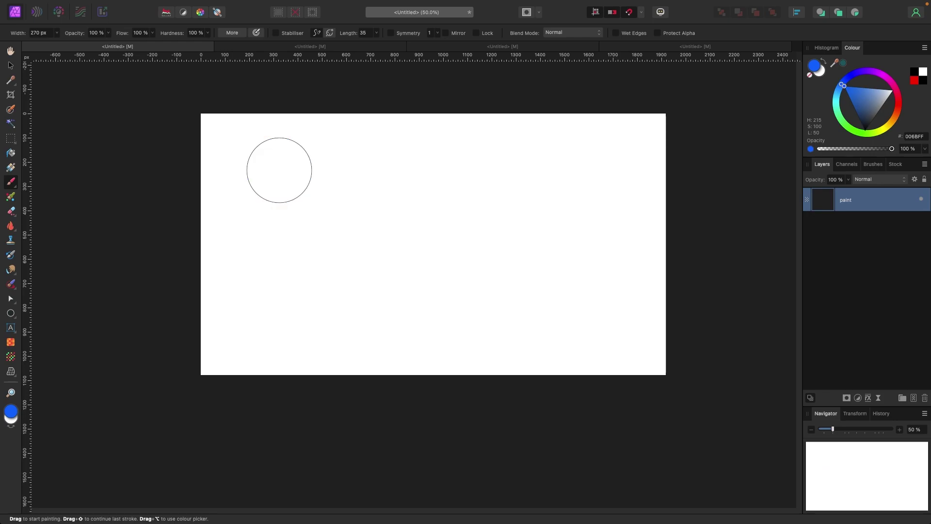
{"action": "left_click", "coordinate": [298, 167]}
{"action": "key", "text": "ctrl+z"}
{"action": "left_click", "coordinate": [290, 168]}
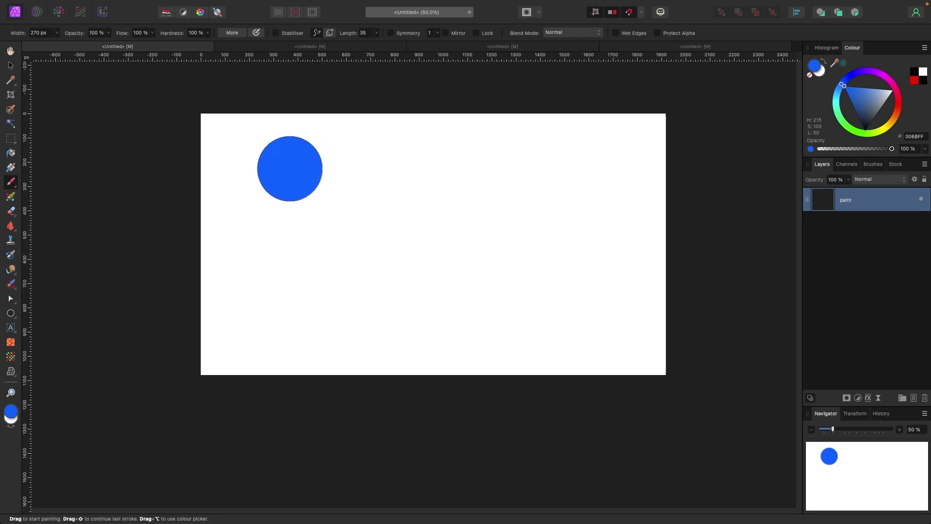
{"action": "key", "text": "ctrl+z"}
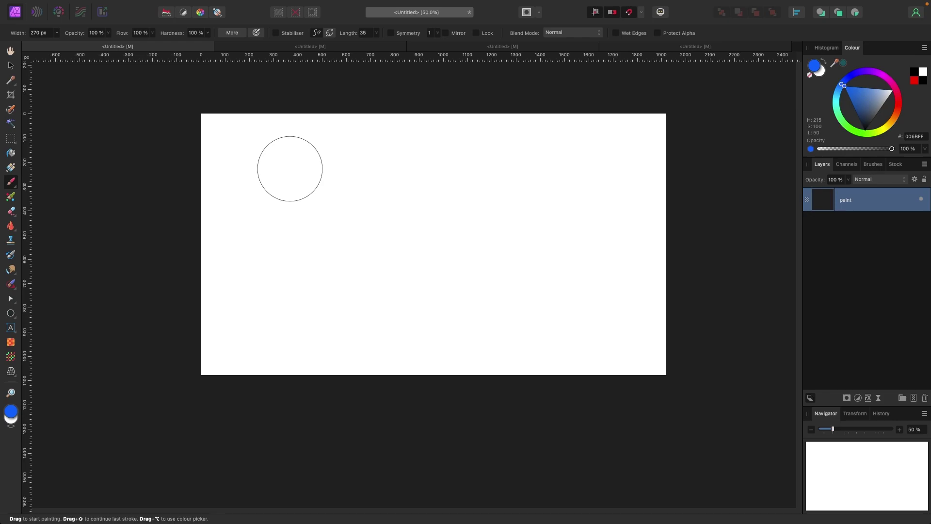
- Paint a long horizontal blue stroke across the top of the canvas
{"action": "left_click", "coordinate": [288, 169]}
{"action": "key", "text": "ctrl+z"}
{"action": "left_click", "coordinate": [264, 160]}
{"action": "key", "text": "ctrl+z"}
{"action": "left_click_drag", "start_coordinate": [252, 162], "coordinate": [614, 159]}
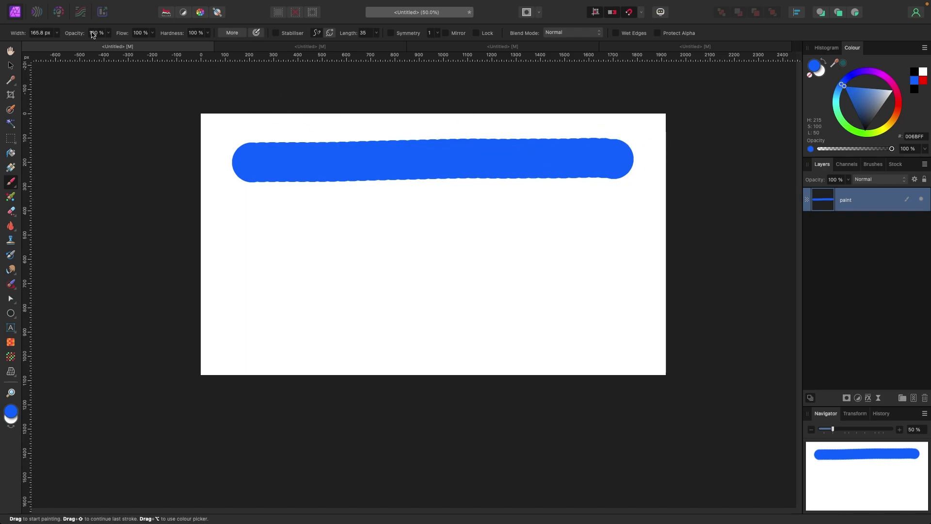
- Lower brush opacity to 50% and paint a lighter stroke below the first, undoing the stray dab
{"action": "left_click", "coordinate": [108, 33]}
{"action": "left_click_drag", "start_coordinate": [107, 44], "coordinate": [67, 45]}
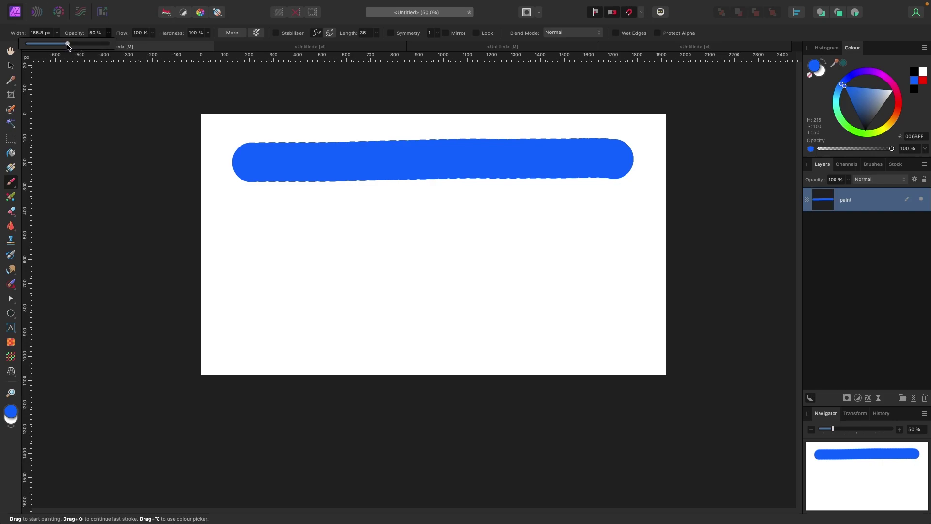
{"action": "left_click_drag", "start_coordinate": [235, 214], "coordinate": [624, 210]}
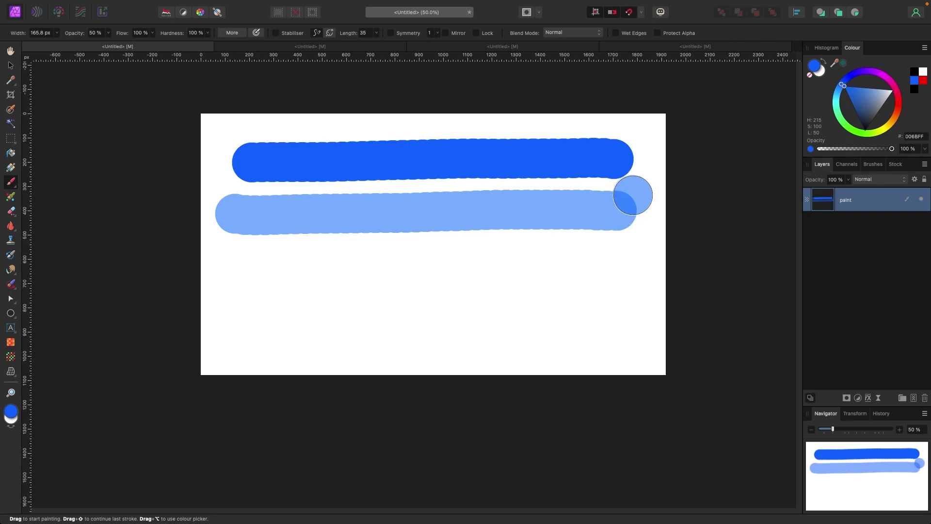
{"action": "key", "text": "super+z"}
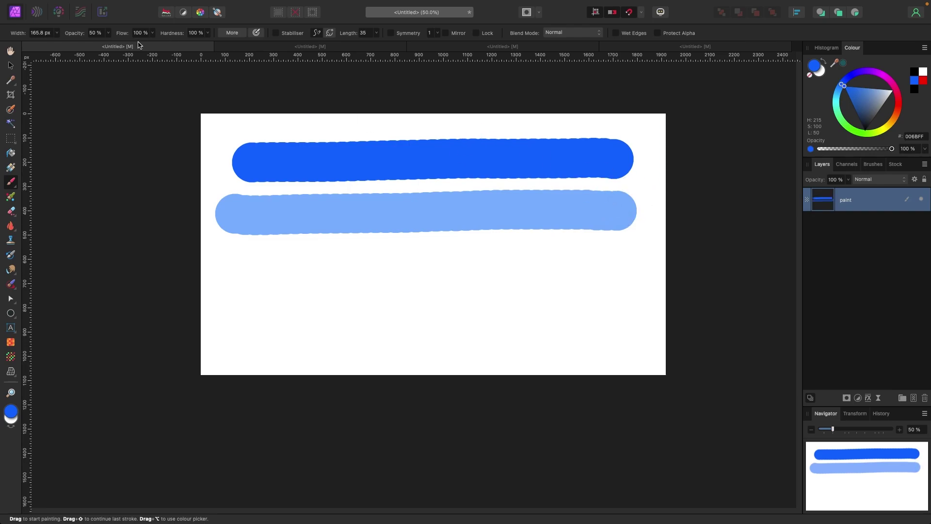
{"action": "left_click", "coordinate": [152, 33]}
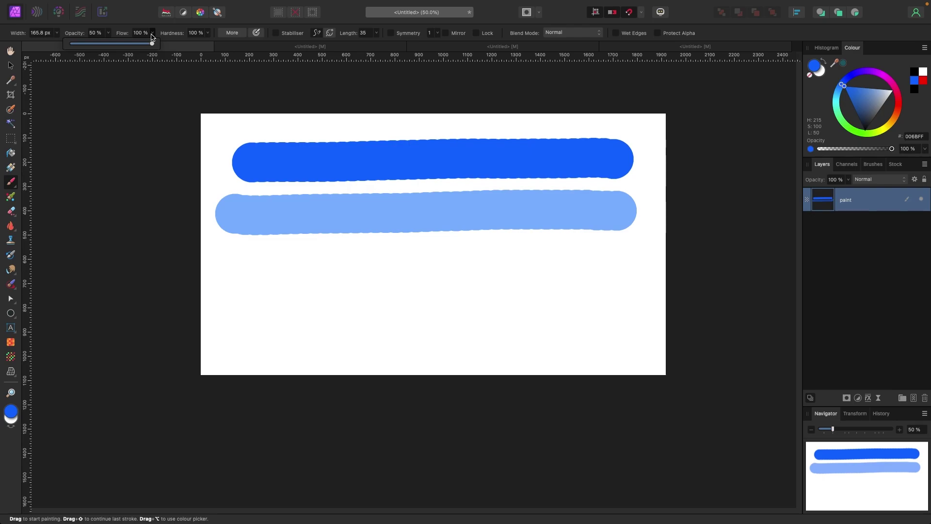
- Paint a third stroke at 40% flow and 100% opacity, then restore flow to 100%
{"action": "mouse_move", "coordinate": [152, 43]}
{"action": "left_mouse_down"}
{"action": "mouse_move", "coordinate": [102, 54]}
{"action": "mouse_move", "coordinate": [165, 48]}
{"action": "left_mouse_up"}
{"action": "left_click", "coordinate": [108, 33]}
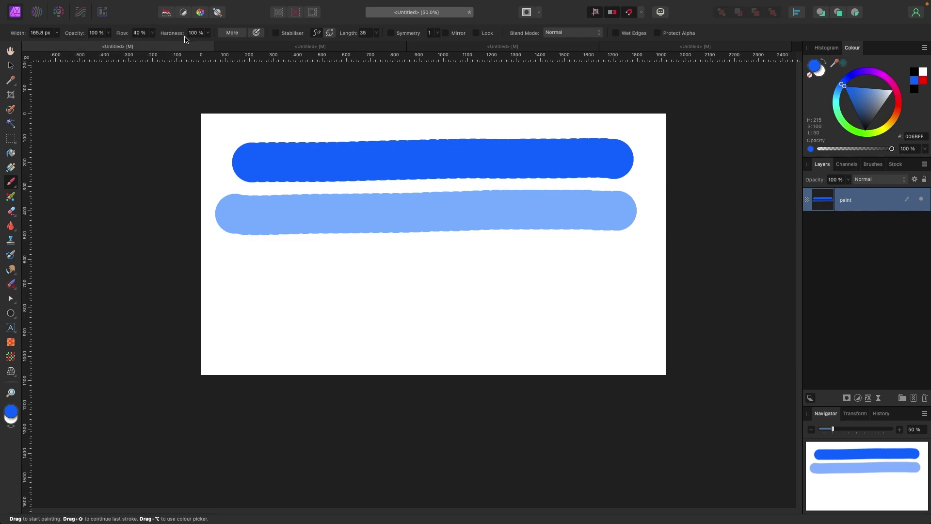
{"action": "left_click_drag", "start_coordinate": [224, 272], "coordinate": [633, 268]}
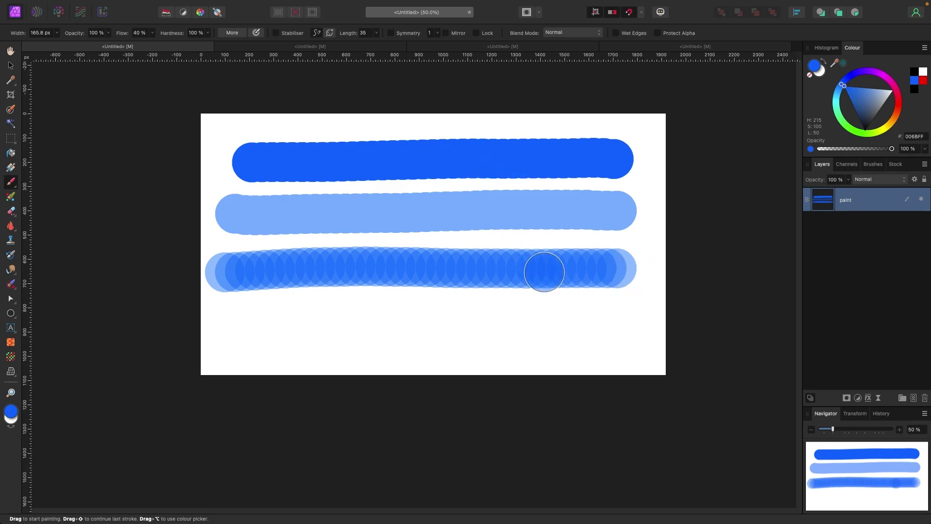
{"action": "key", "text": "super+z"}
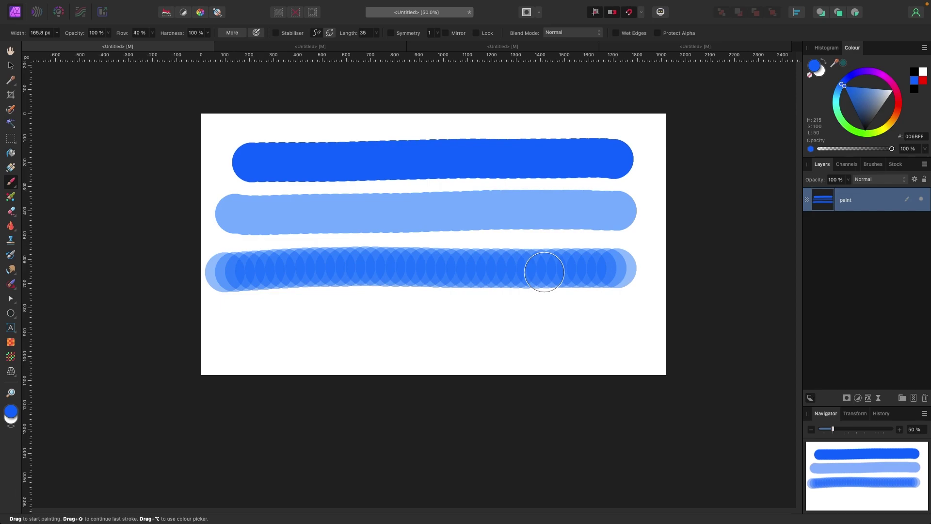
{"action": "left_click", "coordinate": [152, 34]}
{"action": "left_click_drag", "start_coordinate": [153, 35], "coordinate": [208, 43]}
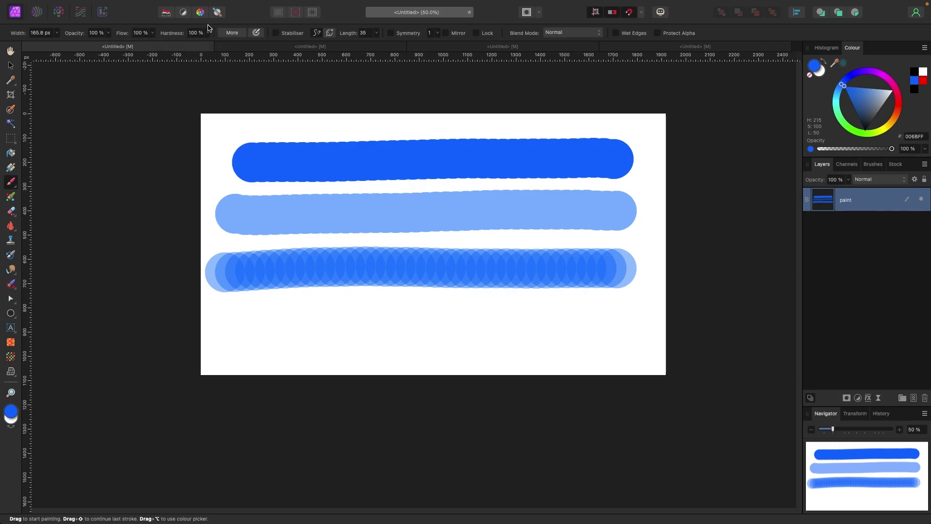
- Paint a hard-edged blue dot below the strokes and zoom in on it
{"action": "left_click", "coordinate": [273, 326]}
{"action": "key", "text": "super+z"}
{"action": "left_click", "coordinate": [270, 331]}
{"action": "key", "text": "super+equal"}
{"action": "key", "text": "super+equal"}
{"action": "key", "text": "super+equal"}
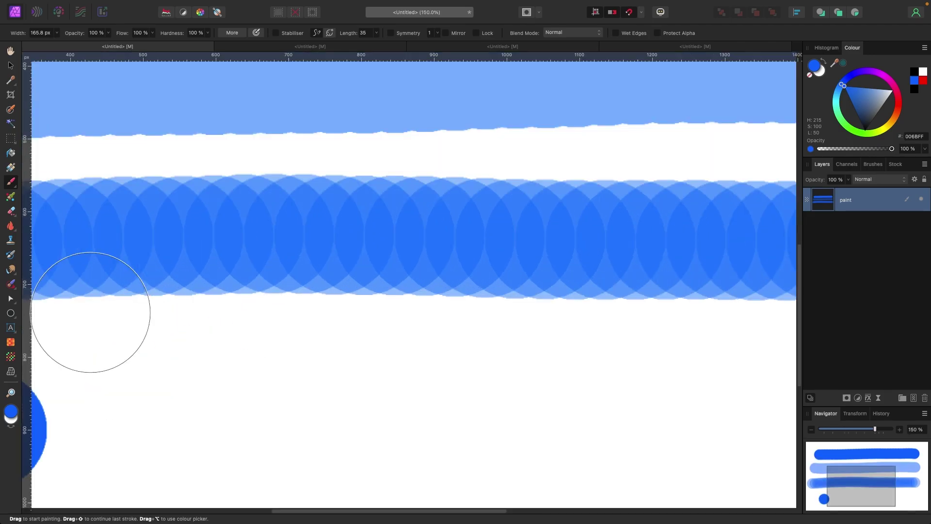
{"action": "scroll", "coordinate": [90, 313], "scroll_direction": "left", "scroll_amount": 15}
{"action": "scroll", "coordinate": [90, 313], "scroll_direction": "down", "scroll_amount": 3}
{"action": "scroll", "coordinate": [90, 313], "scroll_direction": "right", "scroll_amount": 4}
{"action": "scroll", "coordinate": [90, 312], "scroll_direction": "left", "scroll_amount": 6}
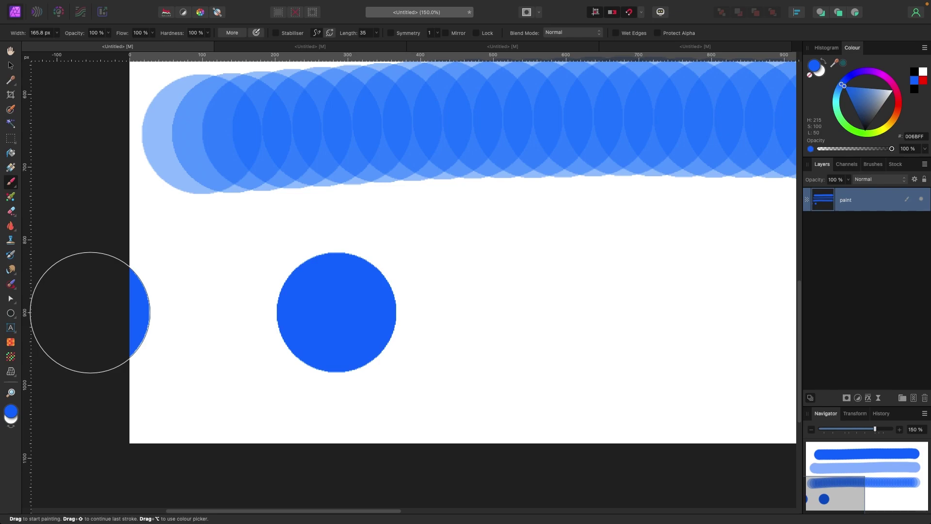
{"action": "scroll", "coordinate": [90, 313], "scroll_direction": "right", "scroll_amount": 1}
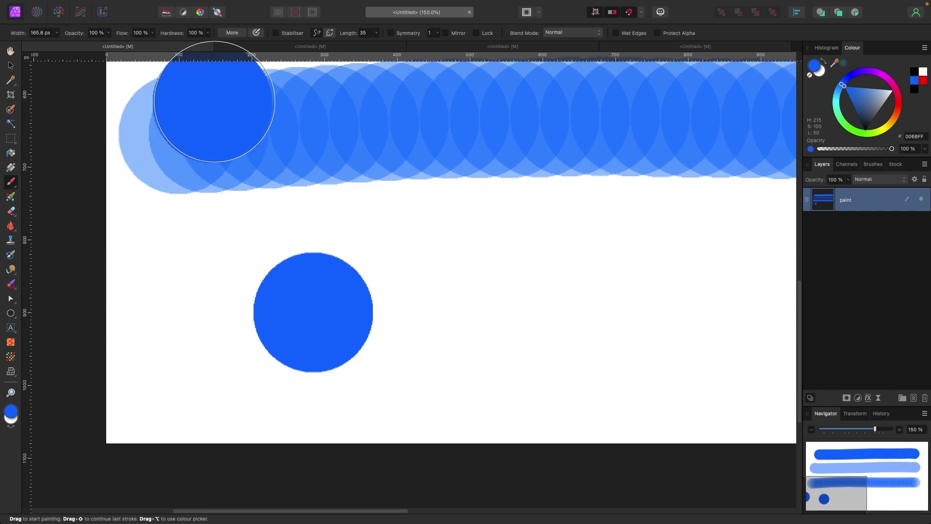
- Set brush hardness to 30% and paint a soft-edged blue dot beside it
{"action": "left_click", "coordinate": [208, 33]}
{"action": "left_click_drag", "start_coordinate": [209, 43], "coordinate": [150, 47]}
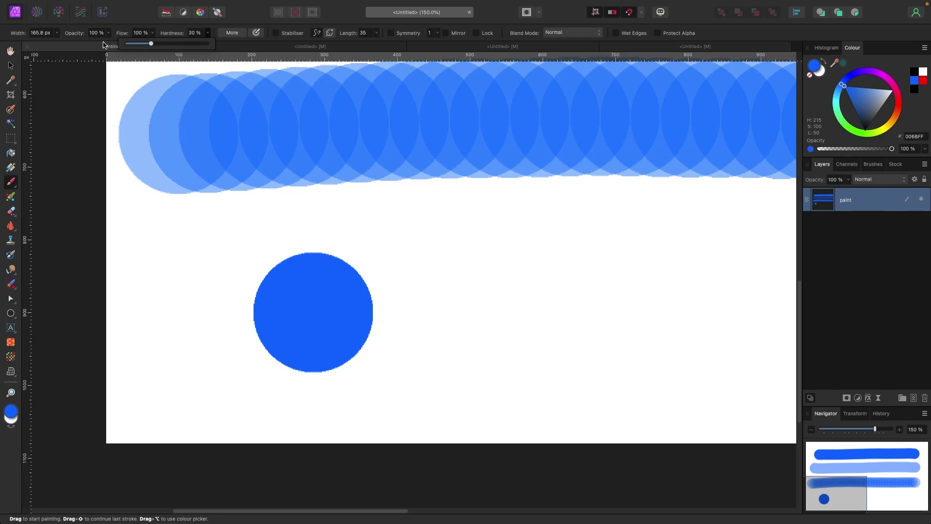
{"action": "left_click", "coordinate": [439, 324]}
{"action": "left_click", "coordinate": [636, 304]}
{"action": "scroll", "coordinate": [636, 304], "scroll_direction": "right", "scroll_amount": 3}
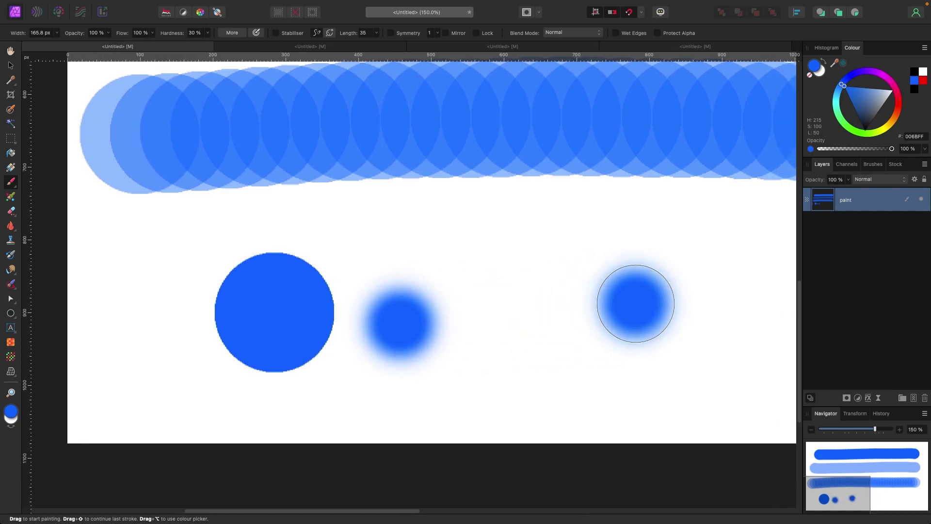
{"action": "key", "text": "super+z"}
- Set brush hardness to 0% and paint a fully soft blue dot
{"action": "left_click", "coordinate": [208, 34]}
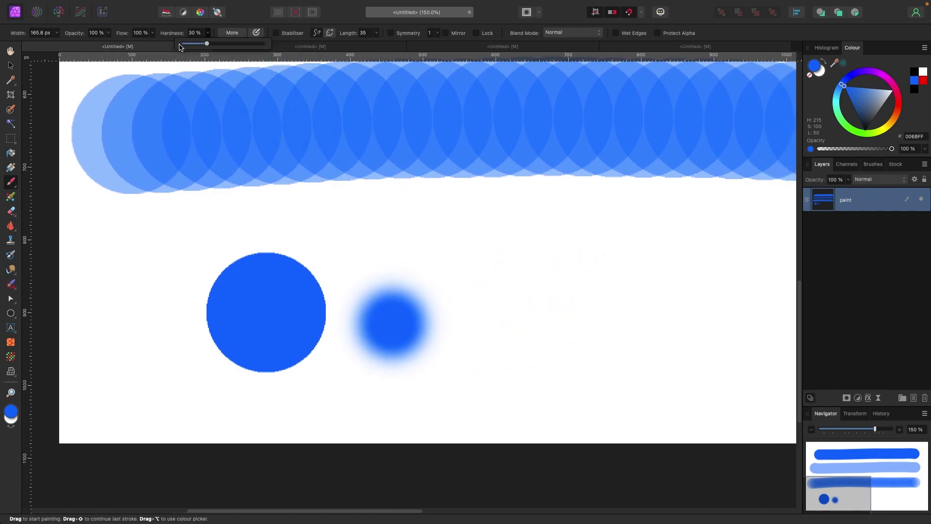
{"action": "left_click", "coordinate": [182, 43]}
{"action": "left_click", "coordinate": [499, 324]}
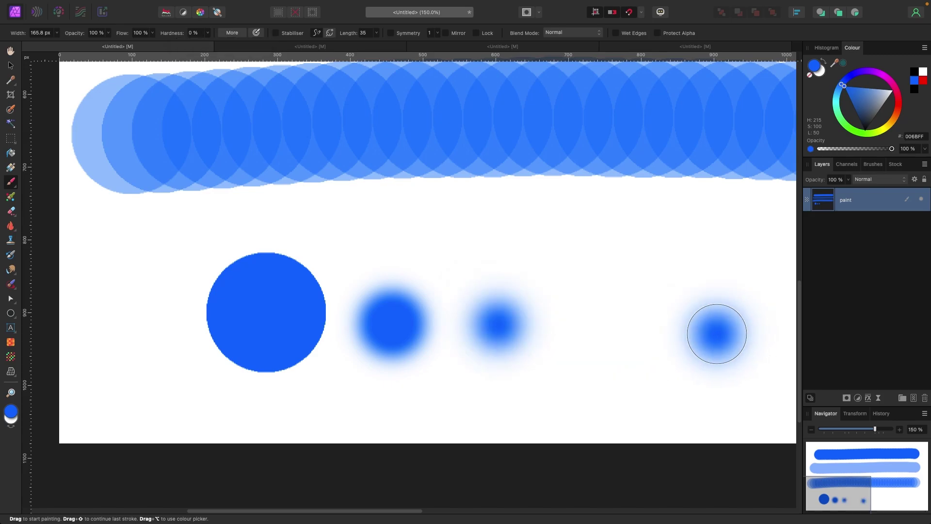
{"action": "scroll", "coordinate": [717, 333], "scroll_direction": "down", "scroll_amount": 5}
{"action": "scroll", "coordinate": [561, 270], "scroll_direction": "up", "scroll_amount": 3}
{"action": "scroll", "coordinate": [562, 269], "scroll_direction": "right", "scroll_amount": 3}
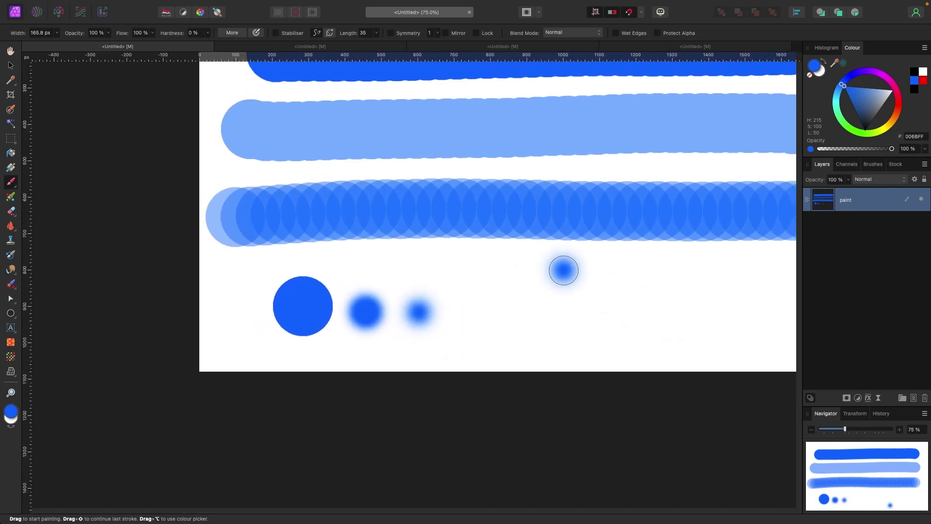
{"action": "scroll", "coordinate": [562, 270], "scroll_direction": "down", "scroll_amount": 2}
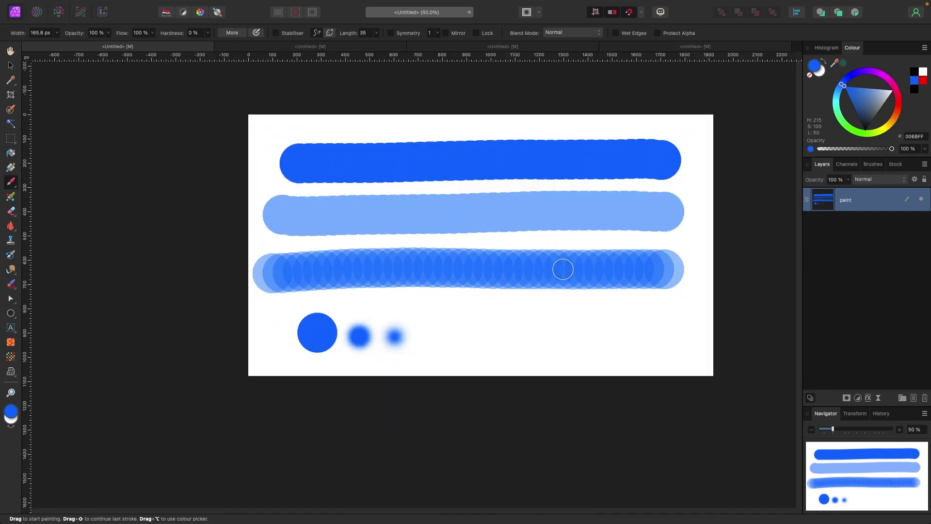
- Paint two test dabs over the light-blue stroke and undo them
{"action": "left_click", "coordinate": [472, 210]}
{"action": "scroll", "coordinate": [472, 210], "scroll_direction": "right", "scroll_amount": 1}
{"action": "key", "text": "super+z"}
{"action": "left_click", "coordinate": [441, 206]}
{"action": "key", "text": "super+z"}
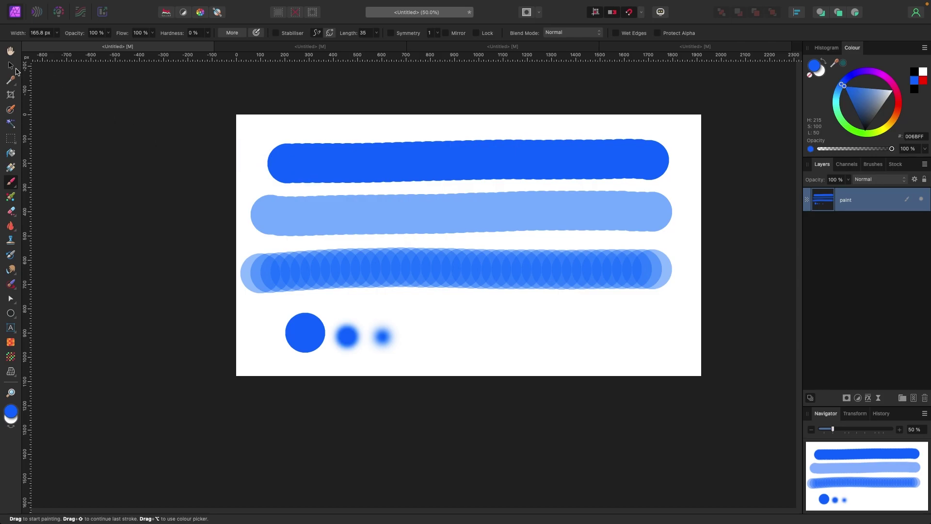
- Delete the practice paint layer and switch to the neon street photo document
{"action": "left_click", "coordinate": [15, 68]}
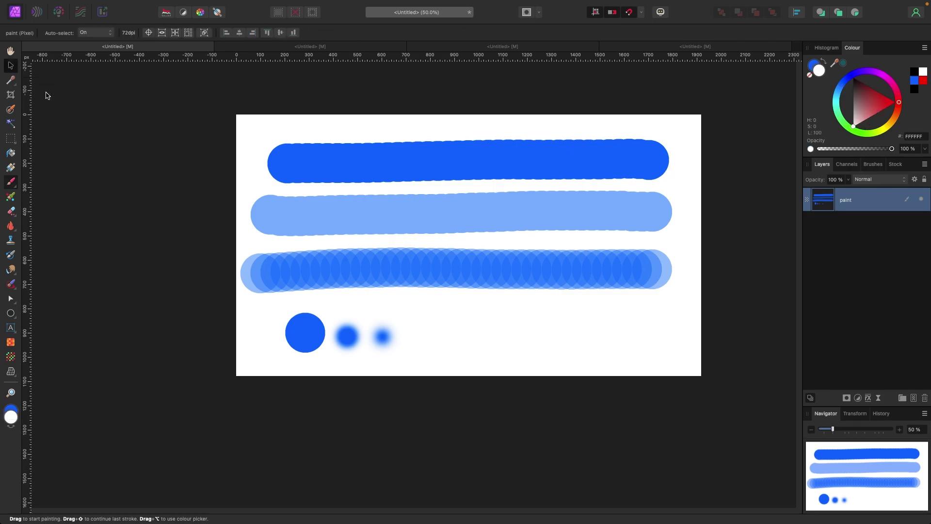
{"action": "scroll", "coordinate": [189, 164], "scroll_direction": "right", "scroll_amount": 1}
{"action": "scroll", "coordinate": [188, 163], "scroll_direction": "right", "scroll_amount": 1}
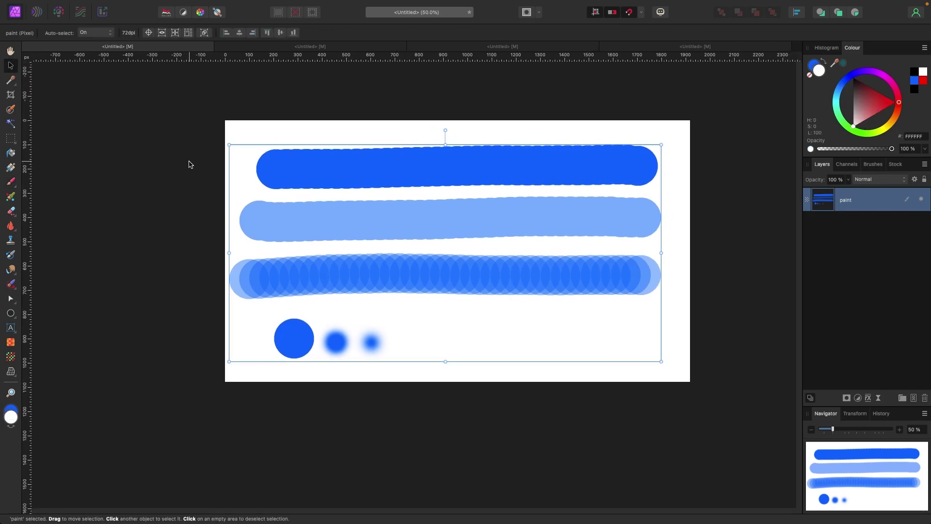
{"action": "key", "text": "Delete"}
{"action": "left_click", "coordinate": [280, 47]}
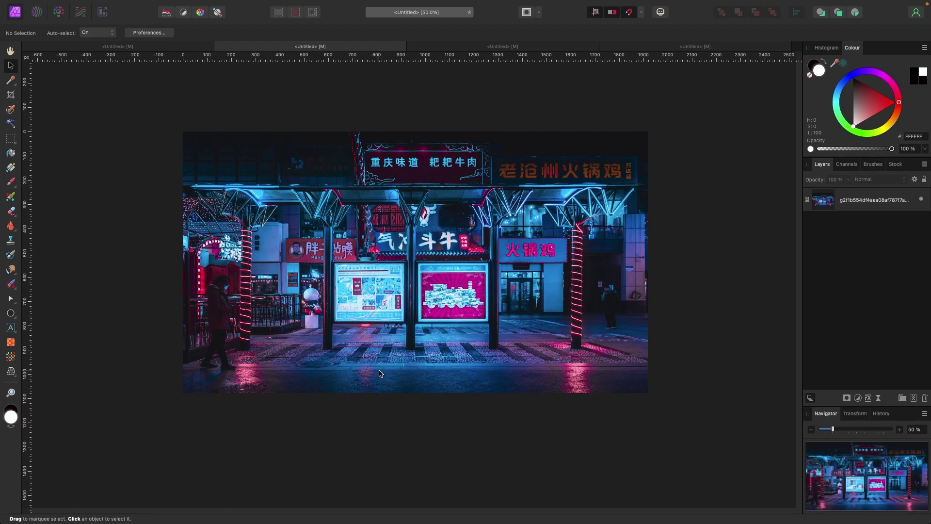
- Rename the photo layer 'my picture dudes' and add an empty pixel layer above it
{"action": "double_click", "coordinate": [859, 203]}
{"action": "type", "text": "my pl"}
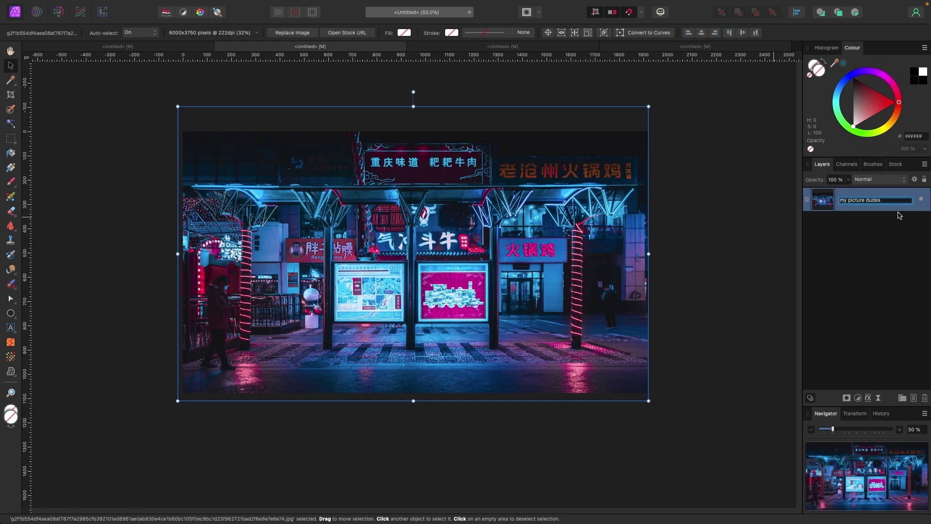
{"action": "left_click", "coordinate": [883, 225]}
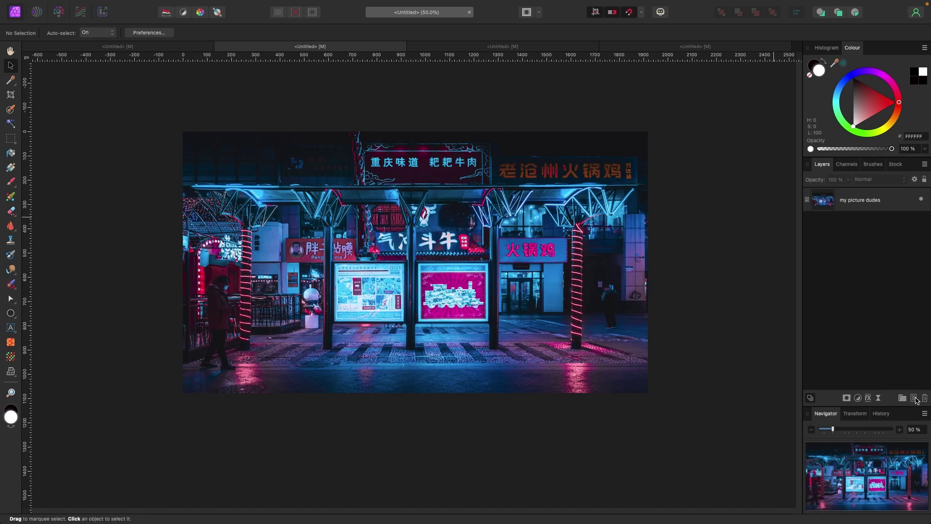
{"action": "left_click", "coordinate": [915, 398]}
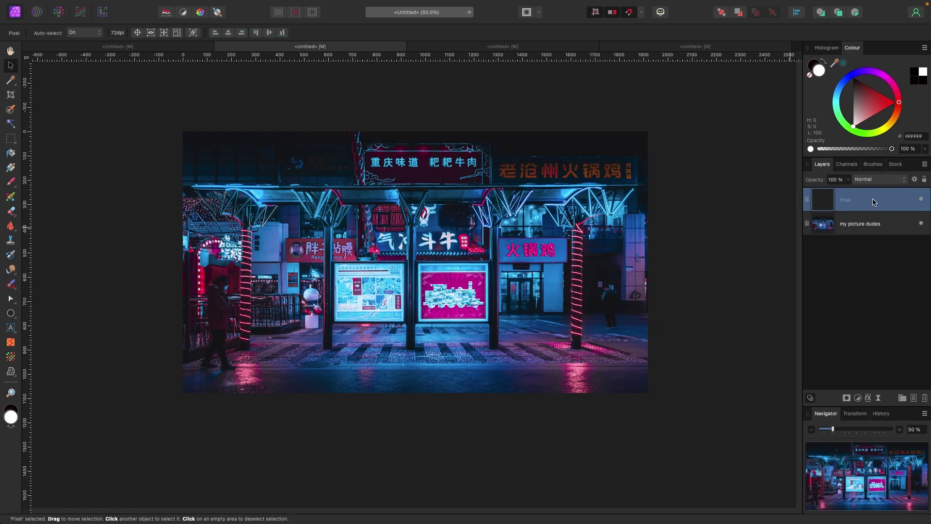
- Set the Paint Brush to 670.8 px width and 100% hardness, then undo a black test stroke
{"action": "key", "text": "b"}
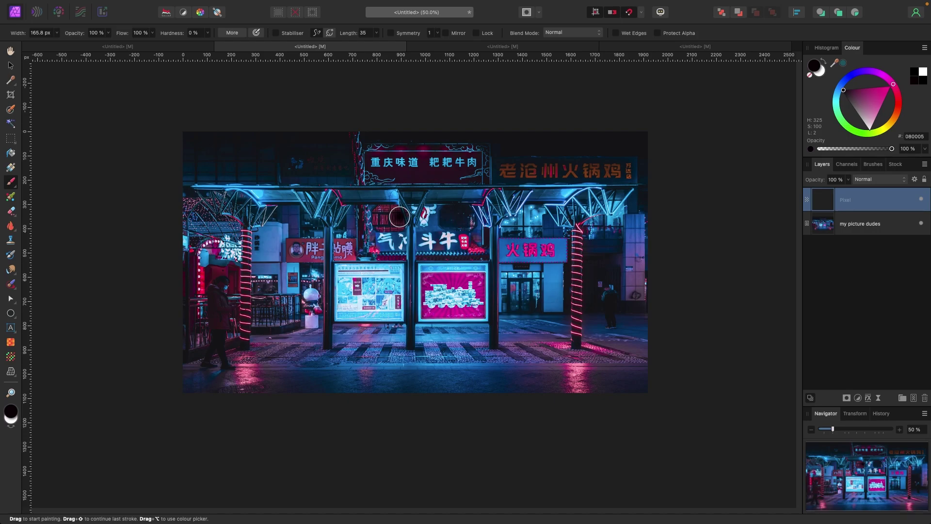
{"action": "key", "text": "]"}
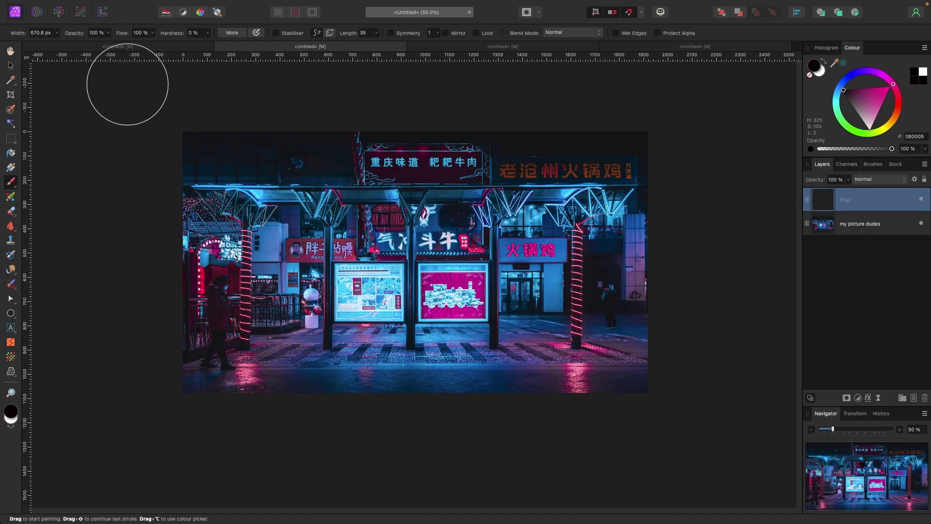
{"action": "left_click", "coordinate": [208, 33]}
{"action": "left_click_drag", "start_coordinate": [206, 43], "coordinate": [288, 43]}
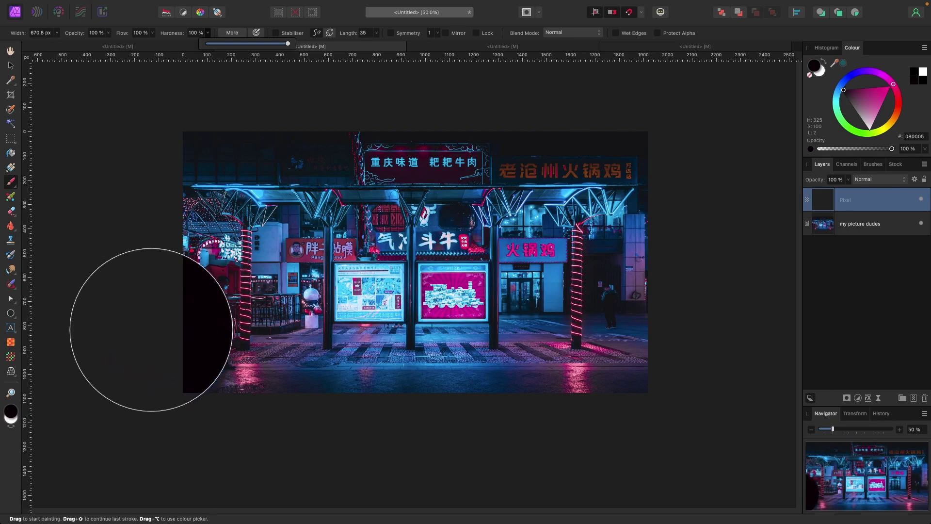
{"action": "mouse_move", "coordinate": [183, 409]}
{"action": "left_mouse_down"}
{"action": "mouse_move", "coordinate": [655, 405]}
{"action": "mouse_move", "coordinate": [339, 364]}
{"action": "mouse_move", "coordinate": [182, 366]}
{"action": "mouse_move", "coordinate": [698, 328]}
{"action": "left_mouse_up"}
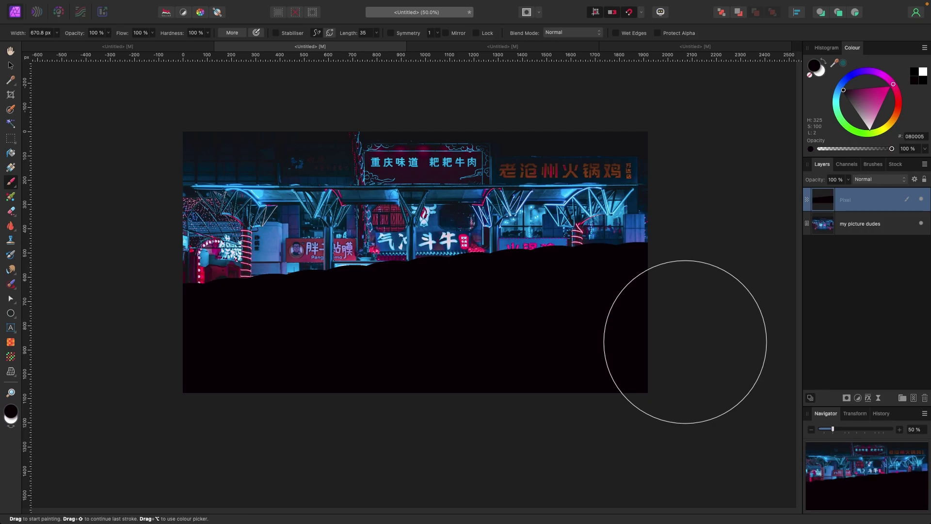
{"action": "key", "text": "super+z"}
{"action": "key", "text": "super+z"}
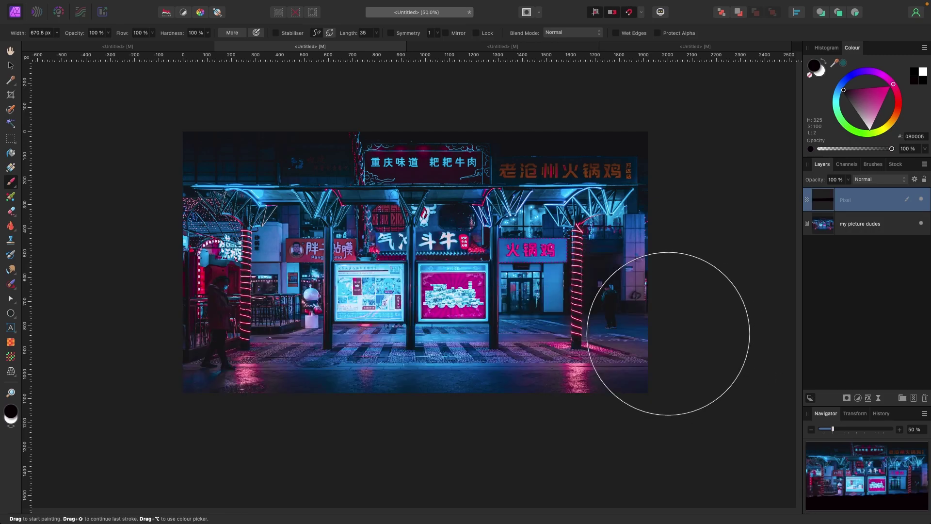
{"action": "left_click", "coordinate": [208, 33]}
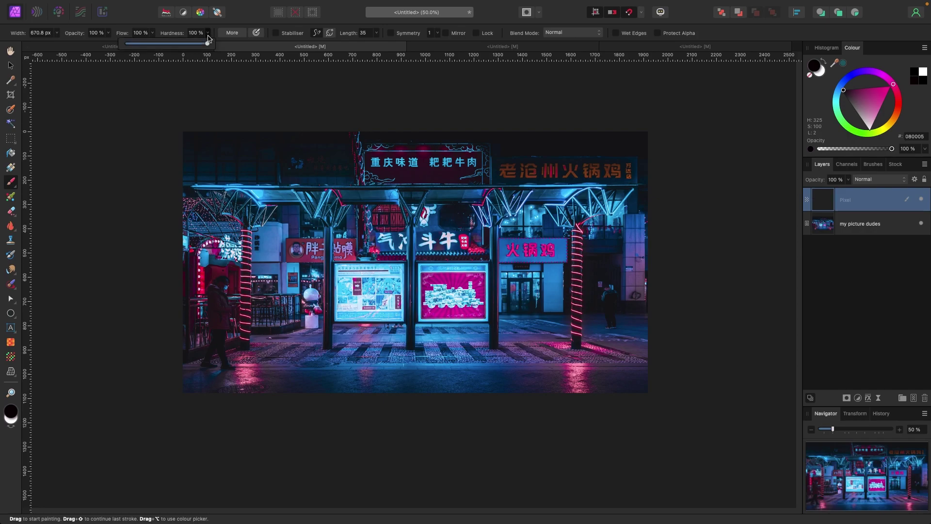
- Soften the brush to 0% hardness, lower flow and opacity, and paint dark across the photo's bottom
{"action": "left_click_drag", "start_coordinate": [207, 45], "coordinate": [54, 46]}
{"action": "left_click", "coordinate": [153, 33]}
{"action": "left_click", "coordinate": [108, 34]}
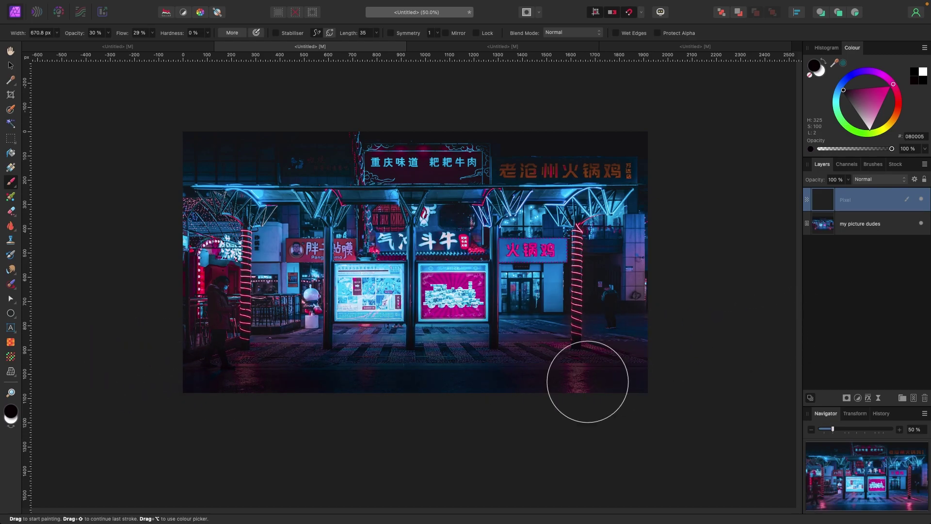
{"action": "mouse_move", "coordinate": [122, 396]}
{"action": "left_mouse_down"}
{"action": "mouse_move", "coordinate": [781, 308]}
{"action": "mouse_move", "coordinate": [177, 351]}
{"action": "mouse_move", "coordinate": [660, 322]}
{"action": "mouse_move", "coordinate": [289, 371]}
{"action": "left_mouse_up"}
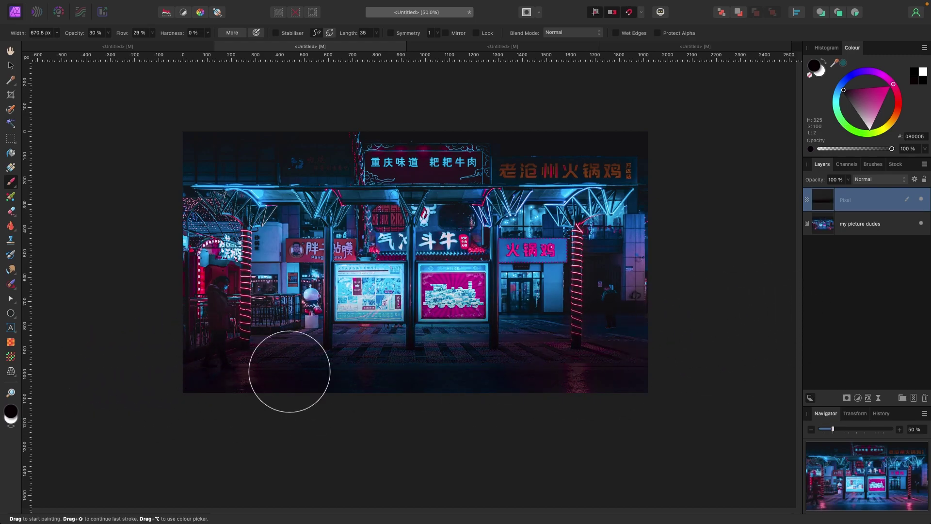
- Toggle the darkening layer to compare, then set its layer opacity to 95%
{"action": "left_click", "coordinate": [922, 203]}
{"action": "left_click", "coordinate": [922, 202]}
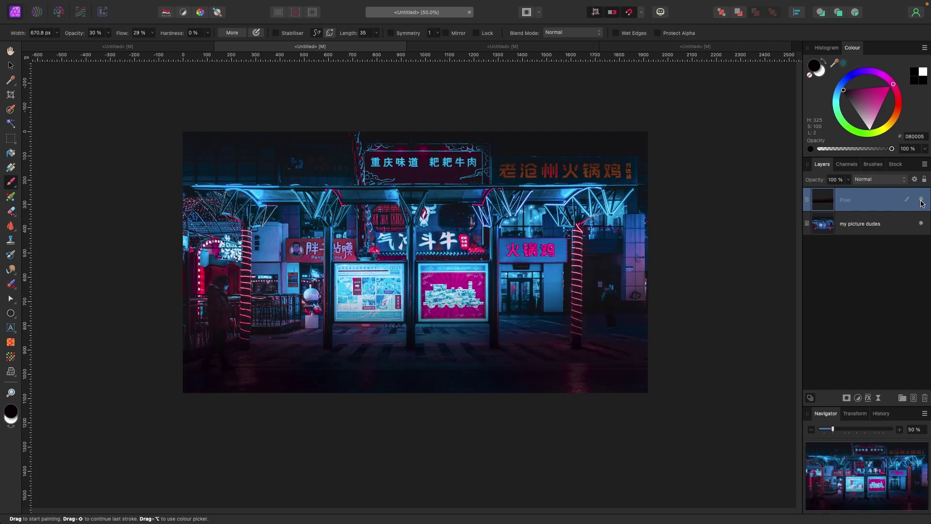
{"action": "left_click", "coordinate": [922, 202]}
{"action": "left_click", "coordinate": [922, 202]}
{"action": "left_click", "coordinate": [923, 203]}
{"action": "left_click", "coordinate": [922, 203]}
{"action": "left_click", "coordinate": [849, 180]}
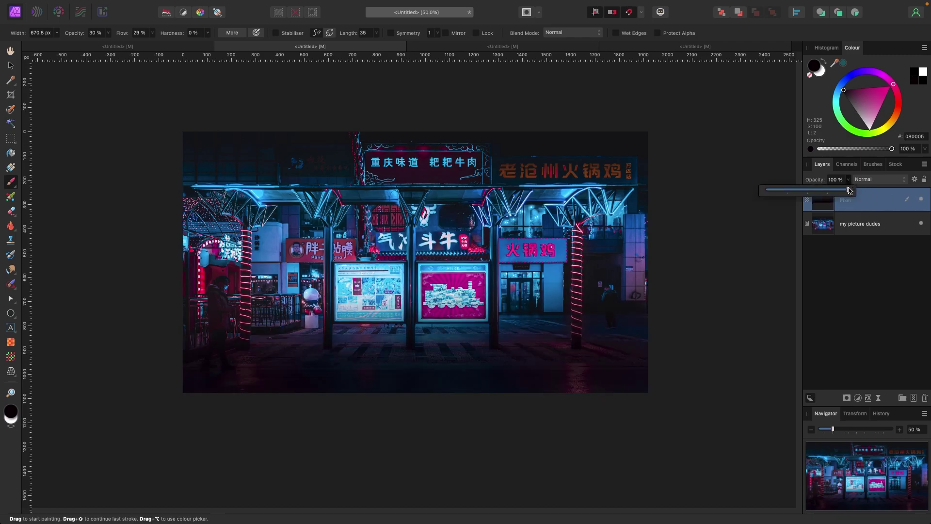
{"action": "mouse_move", "coordinate": [848, 191]}
{"action": "left_mouse_down"}
{"action": "mouse_move", "coordinate": [739, 194]}
{"action": "mouse_move", "coordinate": [872, 198]}
{"action": "left_mouse_up"}
{"action": "left_click", "coordinate": [11, 65]}
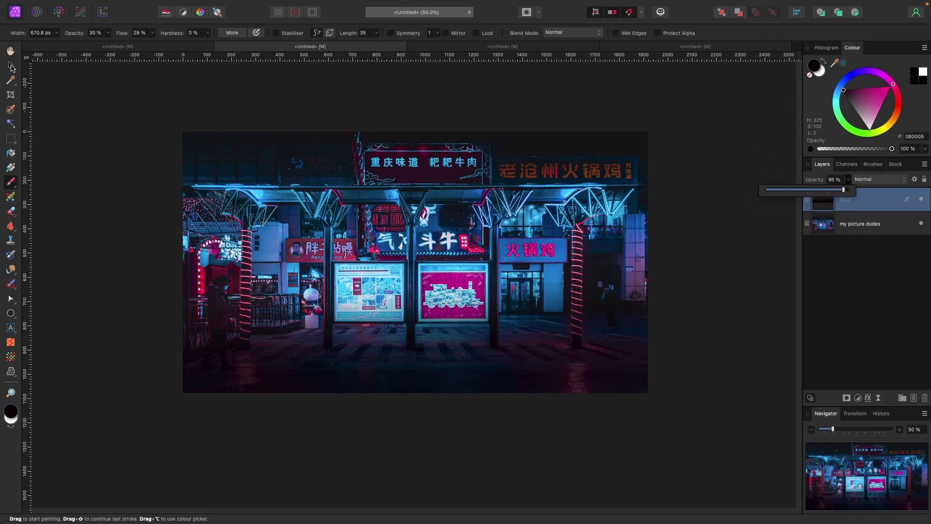
- Add another empty Pixel layer and sample pink from the neon sign for the brush
{"action": "left_click", "coordinate": [112, 132]}
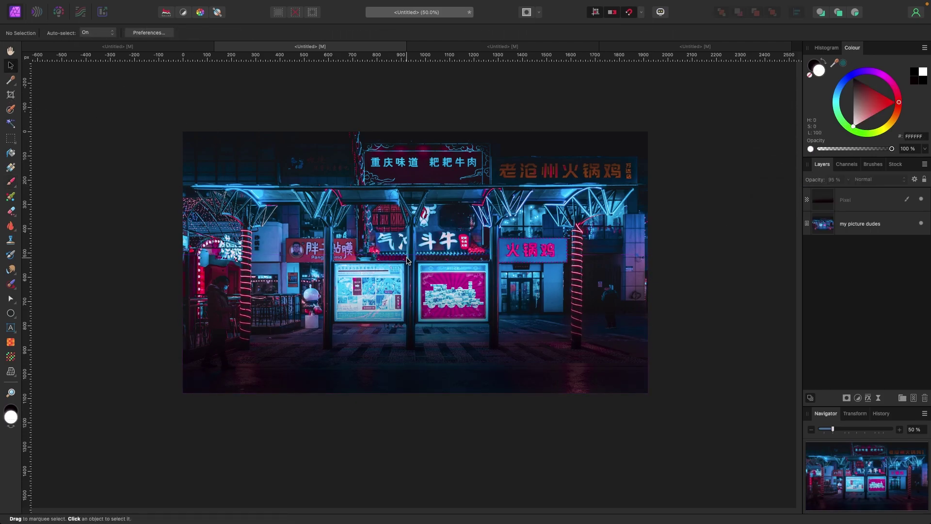
{"action": "scroll", "coordinate": [406, 260], "scroll_direction": "up", "scroll_amount": 2}
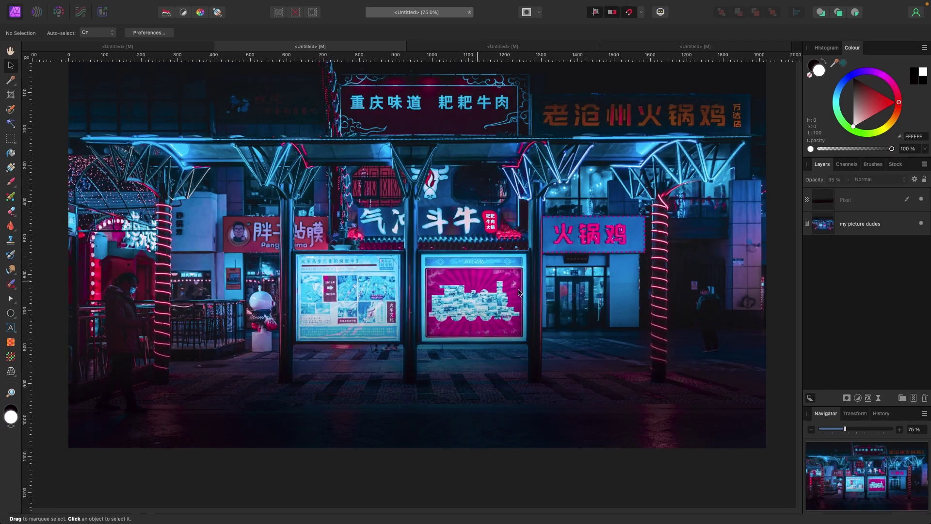
{"action": "left_click", "coordinate": [914, 398]}
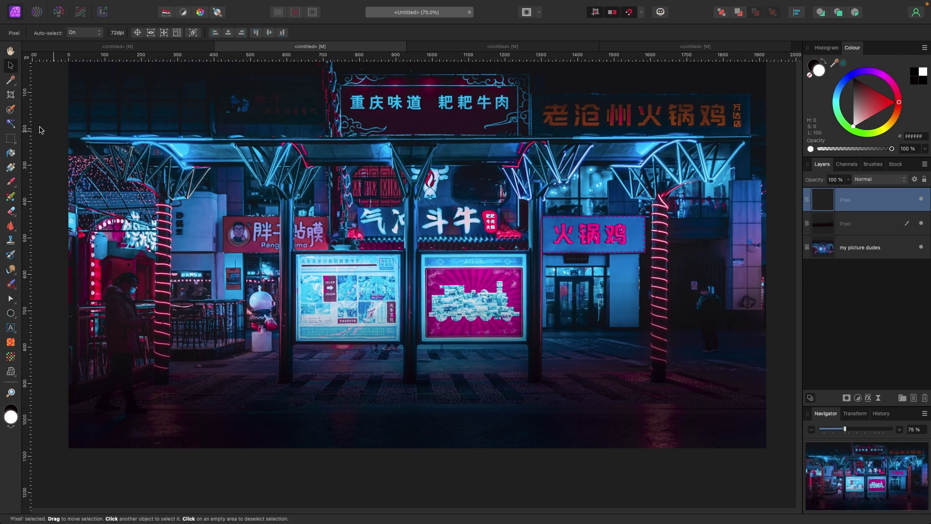
{"action": "left_click", "coordinate": [10, 182]}
{"action": "key", "text": "x"}
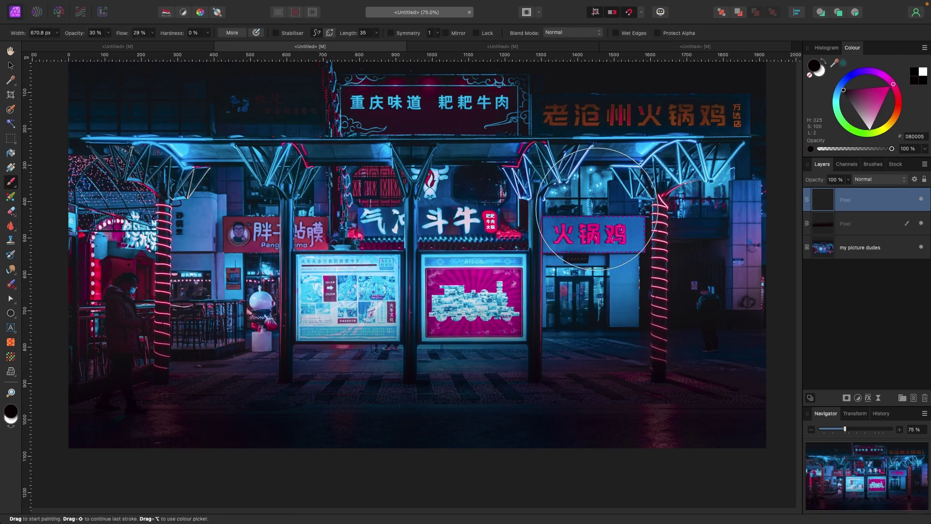
{"action": "key", "text": "bracketleft"}
{"action": "key", "text": "bracketleft"}
{"action": "key", "text": "bracketleft"}
{"action": "key", "text": "bracketleft"}
{"action": "key", "text": "bracketleft"}
{"action": "key", "text": "bracketleft"}
{"action": "key", "text": "bracketleft"}
{"action": "key", "text": "bracketleft"}
{"action": "key", "text": "bracketleft"}
{"action": "key", "text": "bracketleft"}
{"action": "key", "text": "bracketleft"}
{"action": "key", "text": "bracketleft"}
{"action": "key", "text": "bracketleft"}
{"action": "key", "text": "bracketleft"}
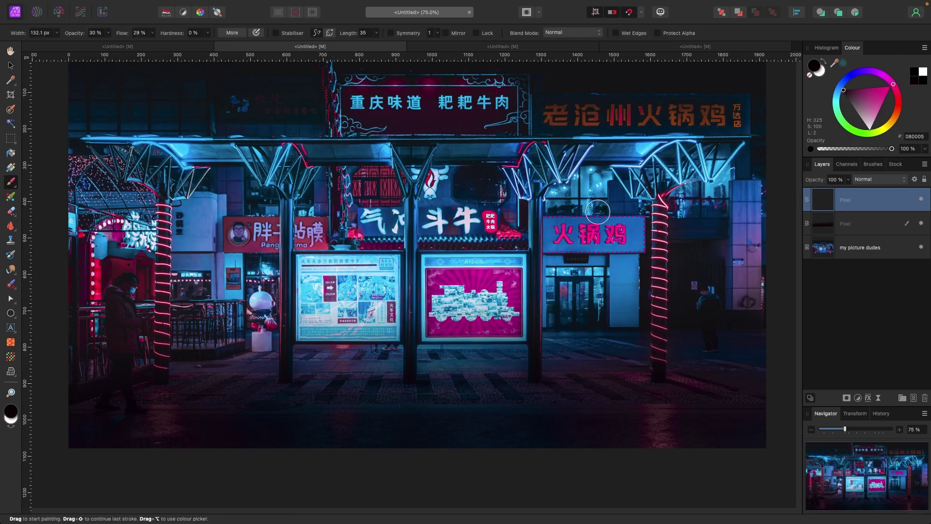
{"action": "left_click_drag", "start_coordinate": [835, 63], "coordinate": [597, 235]}
- Enlarge the brush greatly and paint a pink wash over the whole street photo
{"action": "key", "text": "super+minus"}
{"action": "key", "text": "super+minus"}
{"action": "key", "text": "super+plus"}
{"action": "key", "text": "super+plus"}
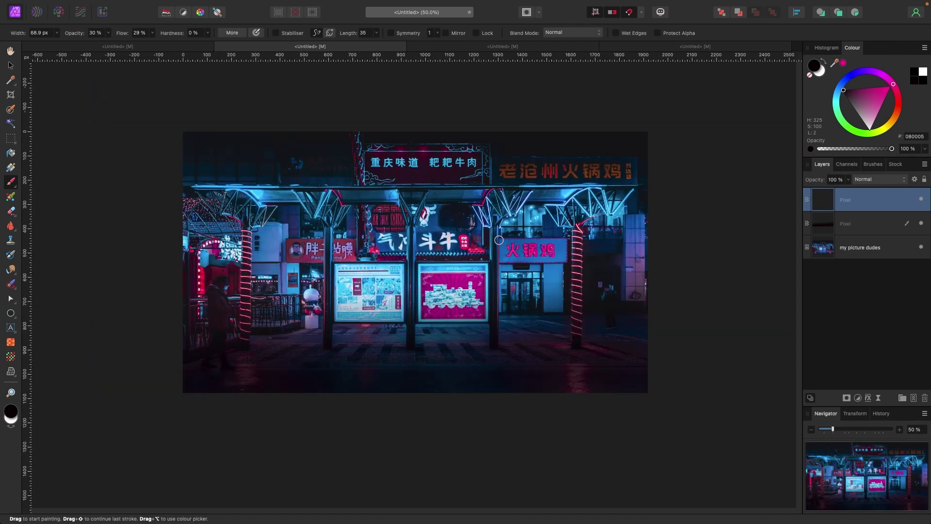
{"action": "key", "text": "bracketright"}
{"action": "key", "text": "bracketright"}
{"action": "key", "text": "bracketright"}
{"action": "key", "text": "bracketright"}
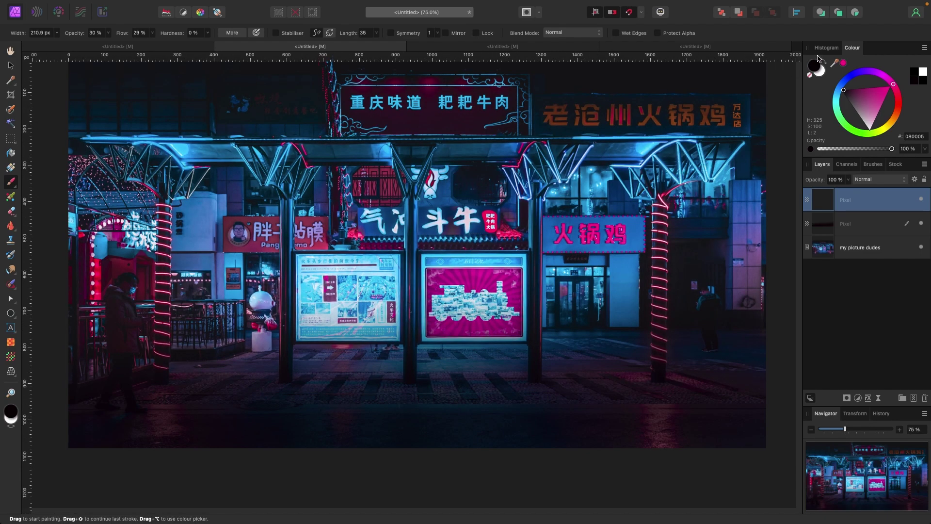
{"action": "left_click", "coordinate": [842, 63]}
{"action": "key", "text": "bracketright"}
{"action": "key", "text": "bracketright"}
{"action": "key", "text": "bracketright"}
{"action": "key", "text": "bracketright"}
{"action": "key", "text": "bracketright"}
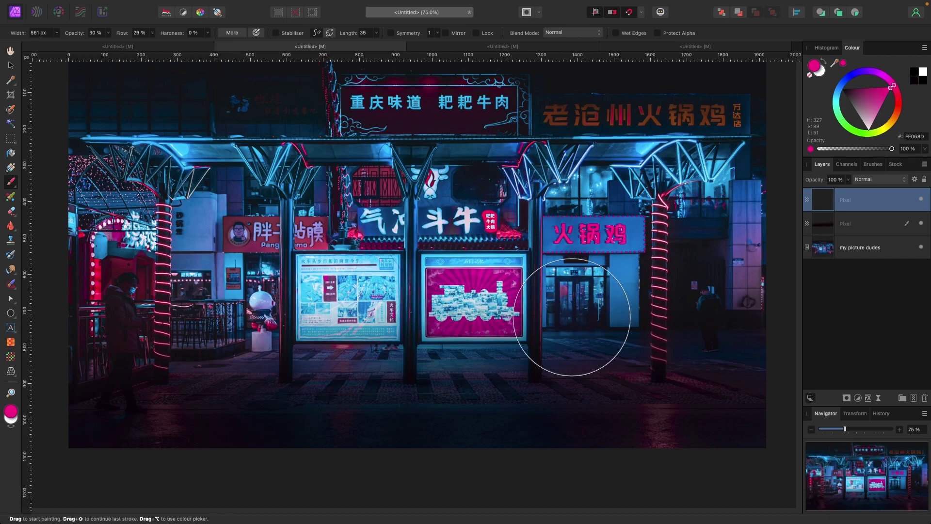
{"action": "key", "text": "super+minus"}
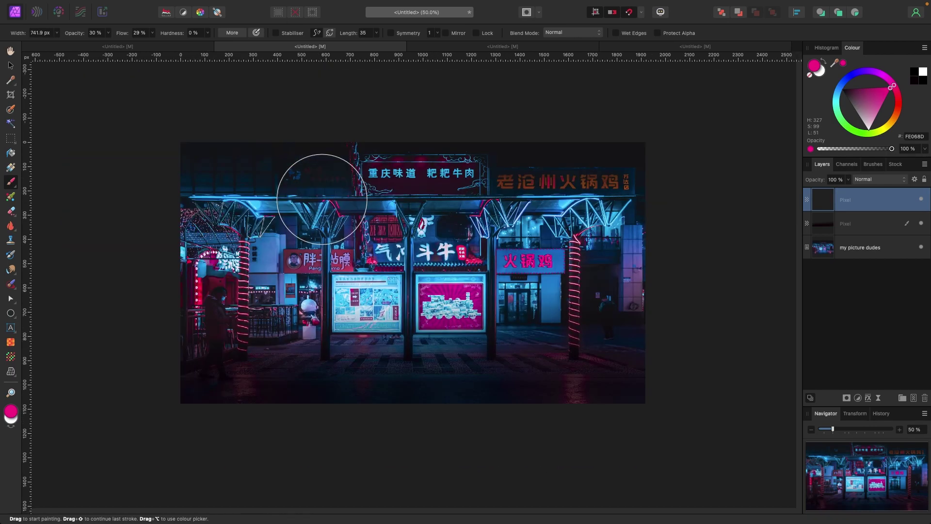
{"action": "mouse_move", "coordinate": [307, 199]}
{"action": "left_mouse_down"}
{"action": "mouse_move", "coordinate": [184, 184]}
{"action": "mouse_move", "coordinate": [586, 184]}
{"action": "mouse_move", "coordinate": [550, 177]}
{"action": "mouse_move", "coordinate": [64, 211]}
{"action": "mouse_move", "coordinate": [738, 225]}
{"action": "mouse_move", "coordinate": [389, 256]}
{"action": "mouse_move", "coordinate": [166, 333]}
{"action": "mouse_move", "coordinate": [690, 352]}
{"action": "mouse_move", "coordinate": [343, 230]}
{"action": "mouse_move", "coordinate": [33, 205]}
{"action": "left_mouse_up"}
{"action": "left_click", "coordinate": [14, 212]}
{"action": "left_click", "coordinate": [722, 204]}
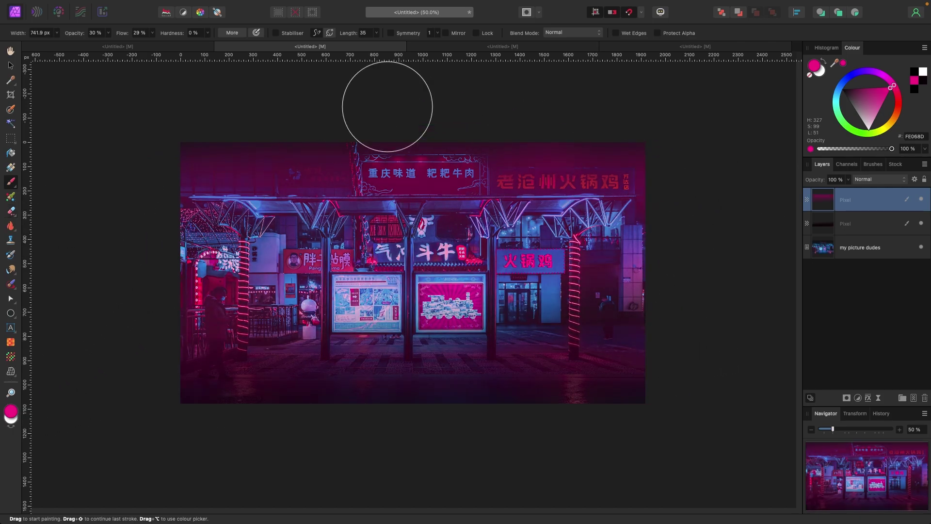
- Select the pink wash layer with the Move tool and delete it
{"action": "left_click", "coordinate": [10, 65]}
{"action": "left_click", "coordinate": [97, 115]}
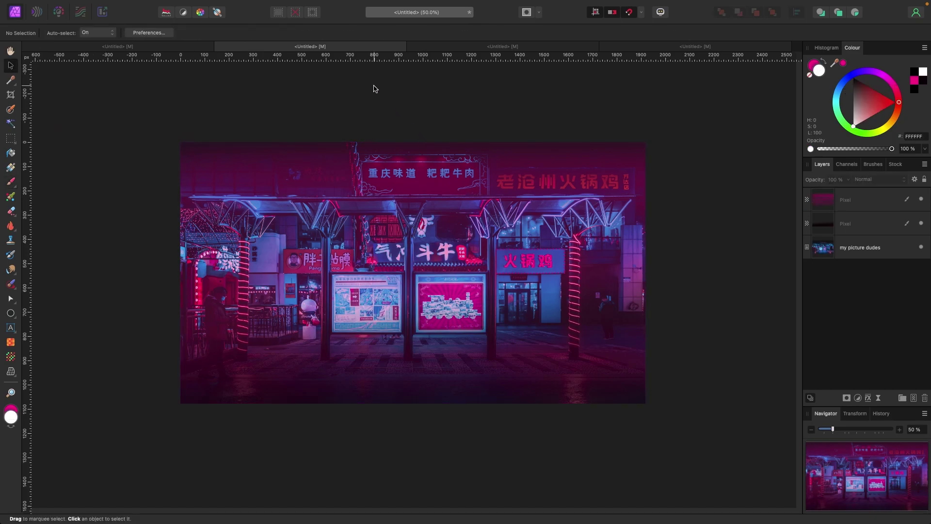
{"action": "left_click", "coordinate": [890, 207]}
{"action": "key", "text": "Delete"}
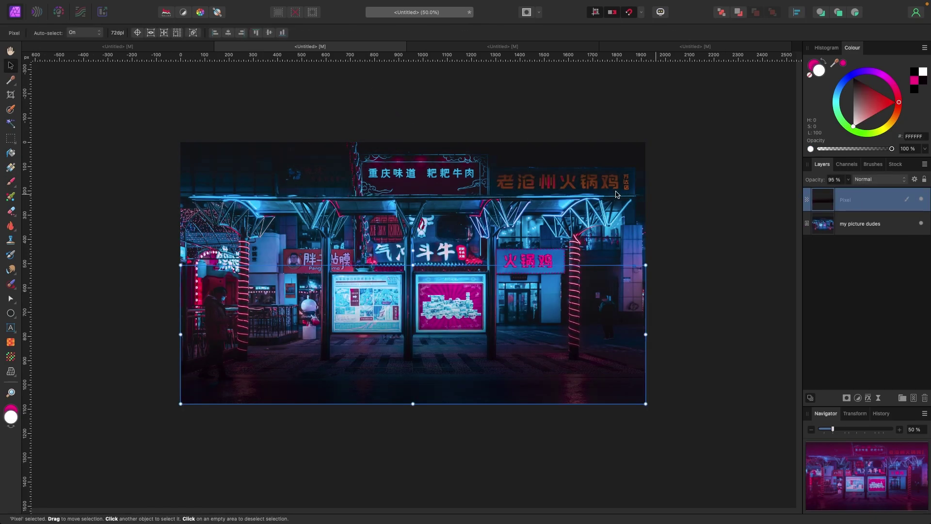
- Switch to the face portrait document and rename its photo layer 'girl model girl eyes'
{"action": "left_click", "coordinate": [500, 47]}
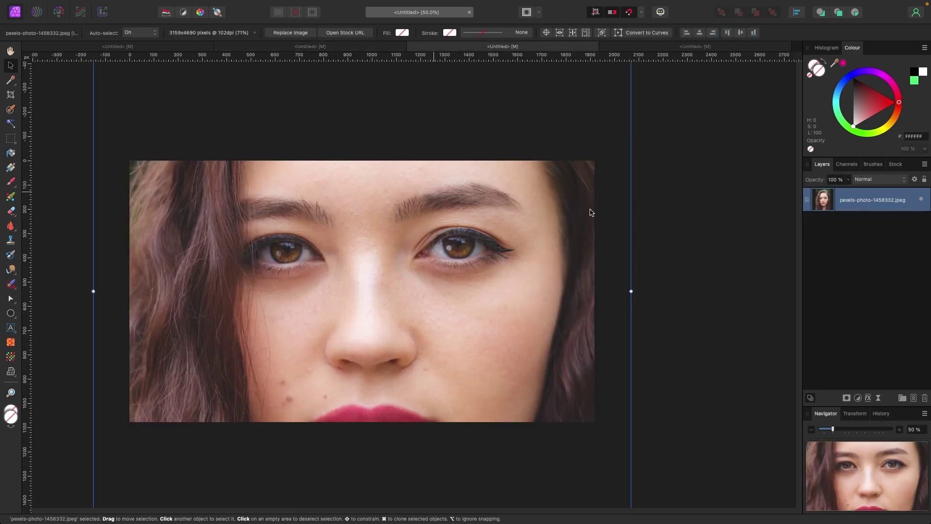
{"action": "left_click", "coordinate": [681, 217]}
{"action": "scroll", "coordinate": [681, 218], "scroll_direction": "left", "scroll_amount": 5}
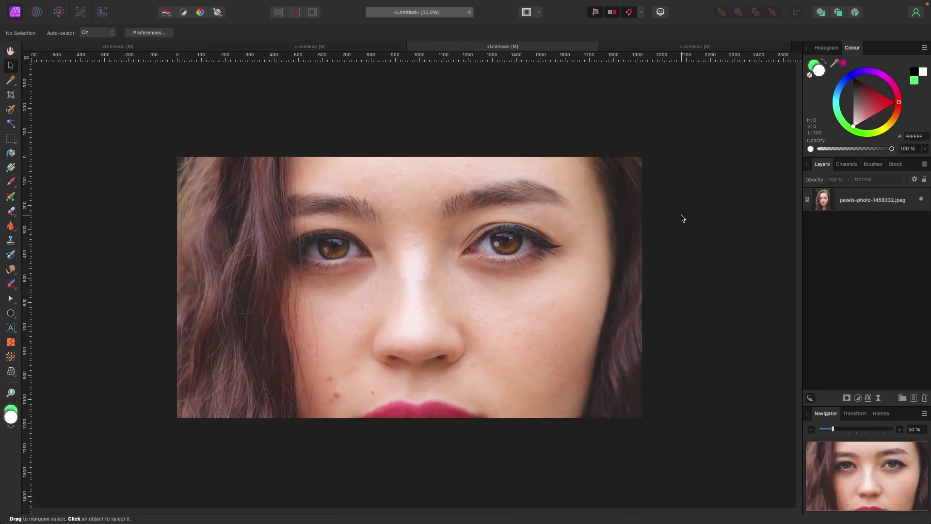
{"action": "left_click", "coordinate": [861, 199]}
{"action": "double_click", "coordinate": [862, 199]}
{"action": "type", "text": "gg"}
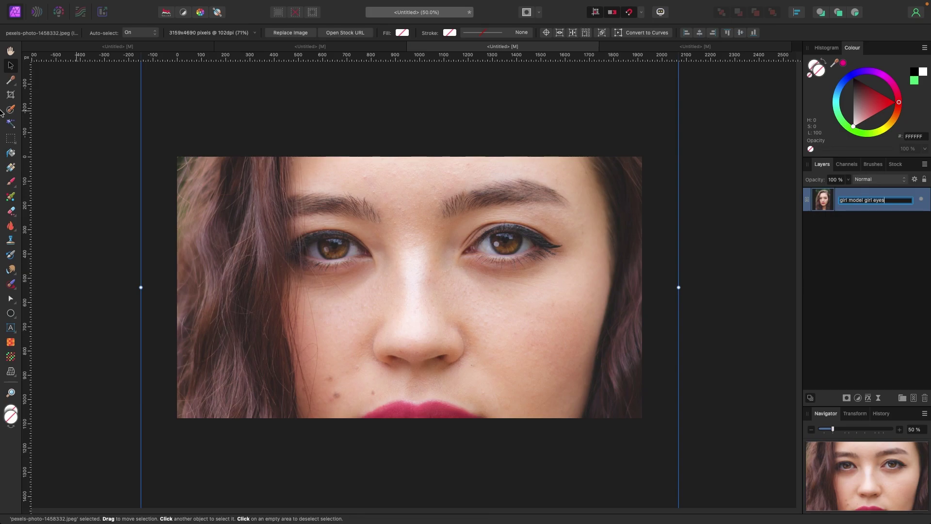
{"action": "left_click", "coordinate": [141, 144]}
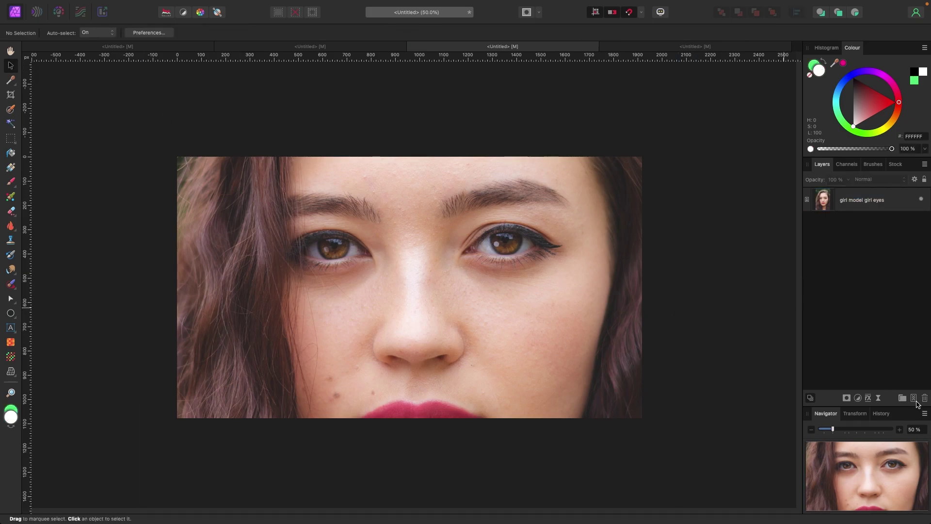
- Add a new Pixel layer and set the brush to 100% opacity, flow and hardness
{"action": "left_click", "coordinate": [914, 398]}
{"action": "key", "text": "b"}
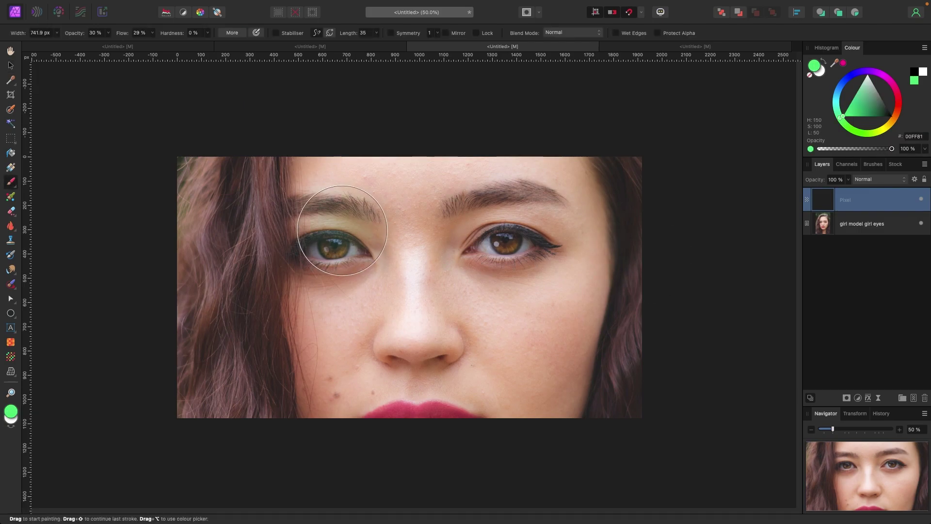
{"action": "left_click", "coordinate": [109, 33]}
{"action": "left_click_drag", "start_coordinate": [108, 43], "coordinate": [216, 49]}
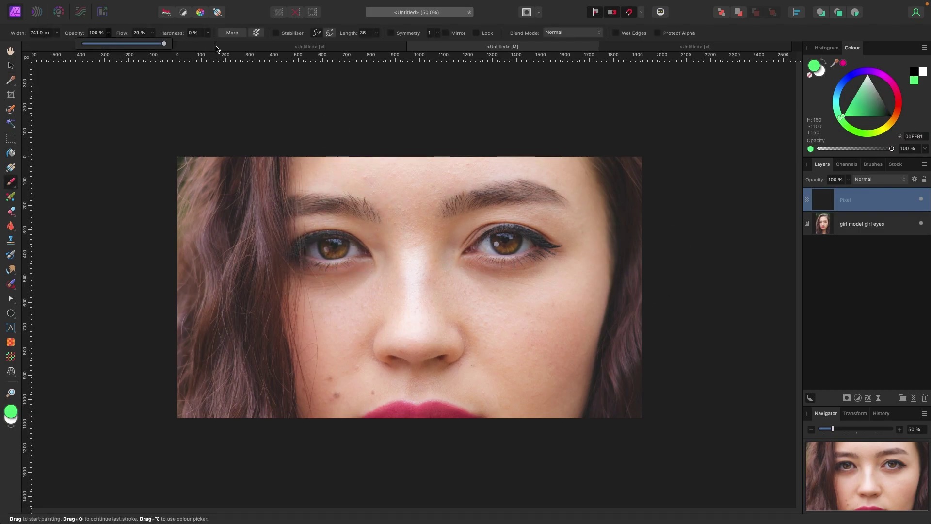
{"action": "left_click", "coordinate": [152, 33]}
{"action": "left_click_drag", "start_coordinate": [153, 44], "coordinate": [288, 44]}
{"action": "left_click", "coordinate": [208, 33]}
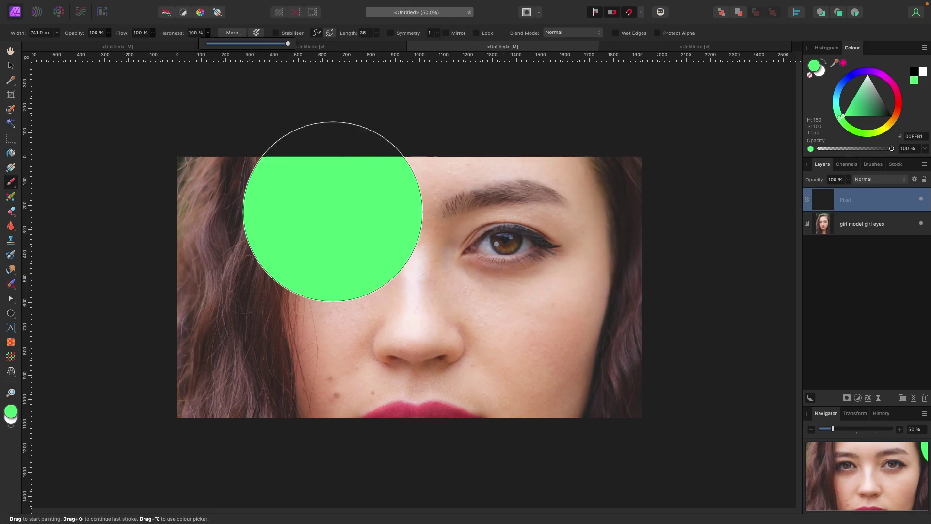
{"action": "left_click", "coordinate": [10, 181]}
- Shrink the brush to iris size and paint solid green 00FF81 over both irises
{"action": "key", "text": "bracketleft"}
{"action": "key", "text": "bracketleft"}
{"action": "key", "text": "bracketleft"}
{"action": "key", "text": "bracketleft"}
{"action": "key", "text": "bracketleft"}
{"action": "key", "text": "bracketleft"}
{"action": "key", "text": "bracketleft"}
{"action": "key", "text": "bracketleft"}
{"action": "key", "text": "bracketleft"}
{"action": "key", "text": "bracketleft"}
{"action": "key", "text": "bracketleft"}
{"action": "key", "text": "bracketleft"}
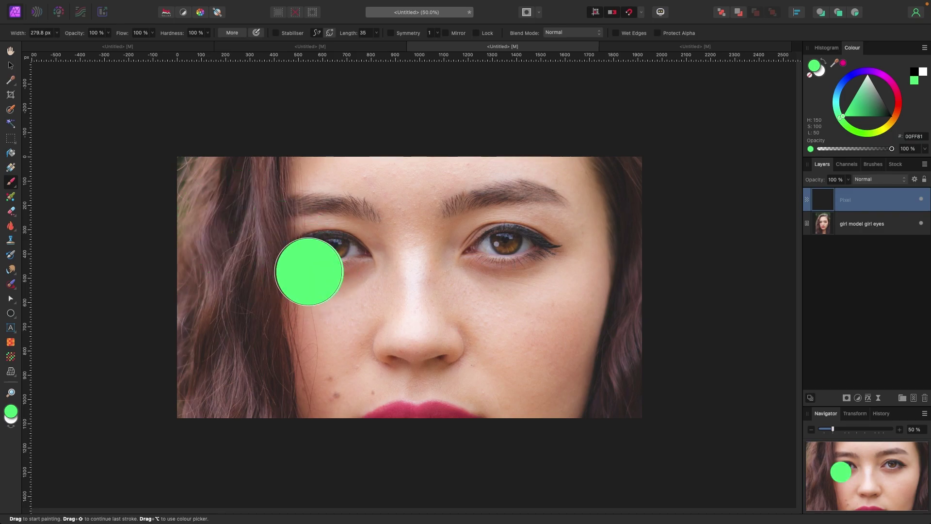
{"action": "key", "text": "bracketleft"}
{"action": "key", "text": "bracketleft"}
{"action": "key", "text": "bracketleft"}
{"action": "left_click_drag", "start_coordinate": [321, 246], "coordinate": [344, 248]}
{"action": "mouse_move", "coordinate": [496, 237]}
{"action": "left_mouse_down"}
{"action": "mouse_move", "coordinate": [507, 250]}
{"action": "mouse_move", "coordinate": [519, 243]}
{"action": "left_mouse_up"}
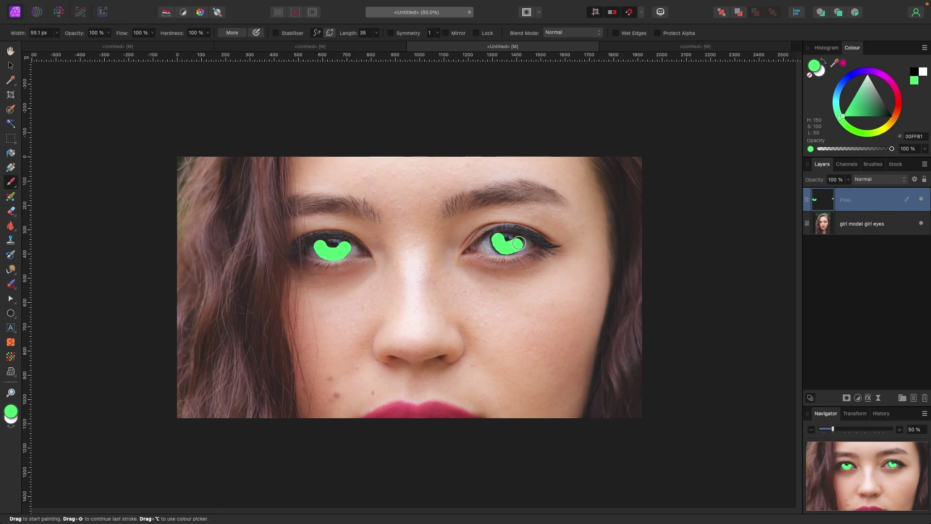
{"action": "key", "text": "super+minus"}
{"action": "key", "text": "super+minus"}
{"action": "key", "text": "super+minus"}
{"action": "key", "text": "super+plus"}
{"action": "key", "text": "super+plus"}
{"action": "key", "text": "super+plus"}
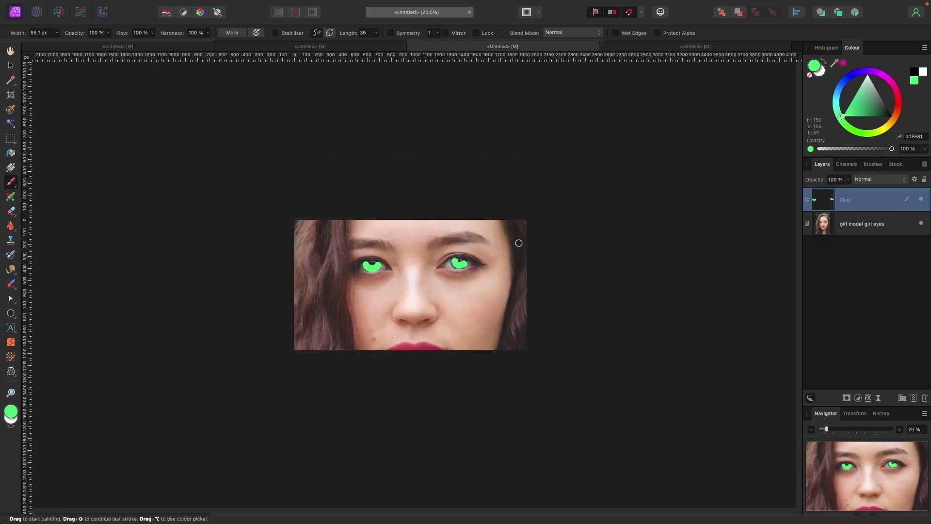
{"action": "key", "text": "super+minus"}
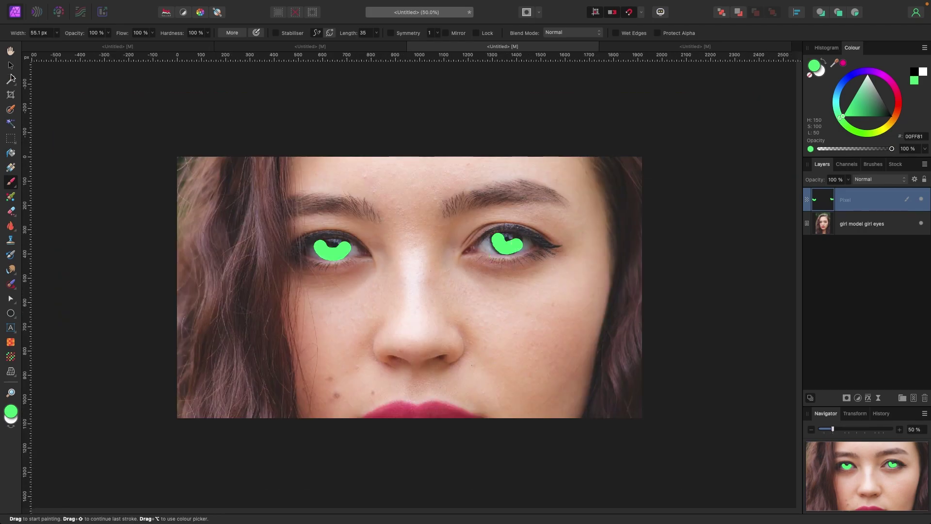
- Delete the green blob layer and add a fresh Pixel layer with green as paint colour
{"action": "key", "text": "v"}
{"action": "key", "text": "x"}
{"action": "key", "text": "Delete"}
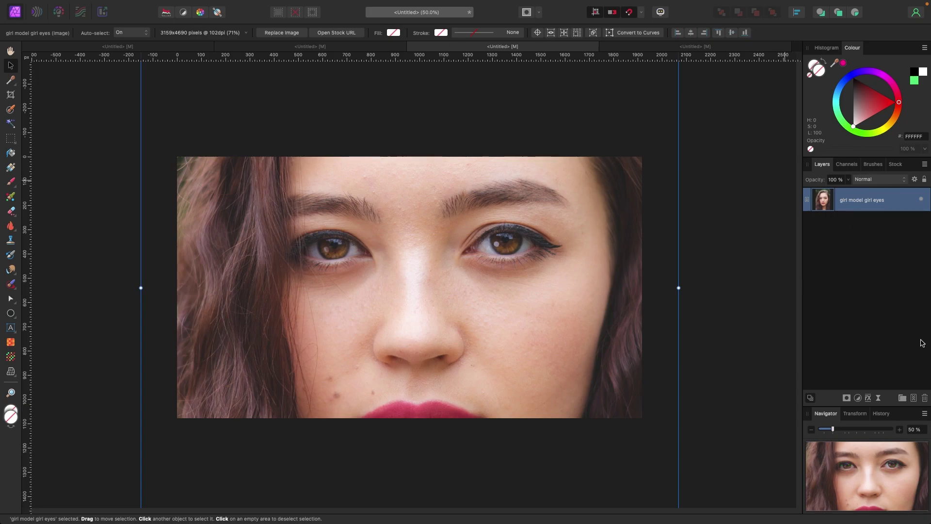
{"action": "left_click", "coordinate": [914, 397]}
{"action": "key", "text": "x"}
{"action": "key", "text": "b"}
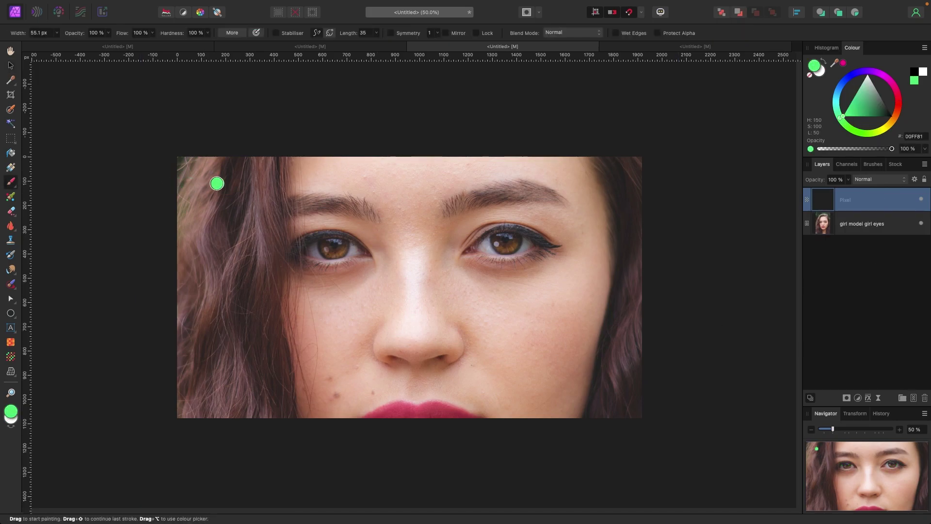
- Set the brush to 0% hardness, 20% flow and 30% opacity, and zoom in on the left eye
{"action": "left_click_drag", "start_coordinate": [208, 33], "coordinate": [51, 47]}
{"action": "left_click", "coordinate": [152, 33]}
{"action": "left_click", "coordinate": [107, 33]}
{"action": "key", "text": "super+equal"}
{"action": "scroll", "coordinate": [229, 165], "scroll_direction": "left", "scroll_amount": 1}
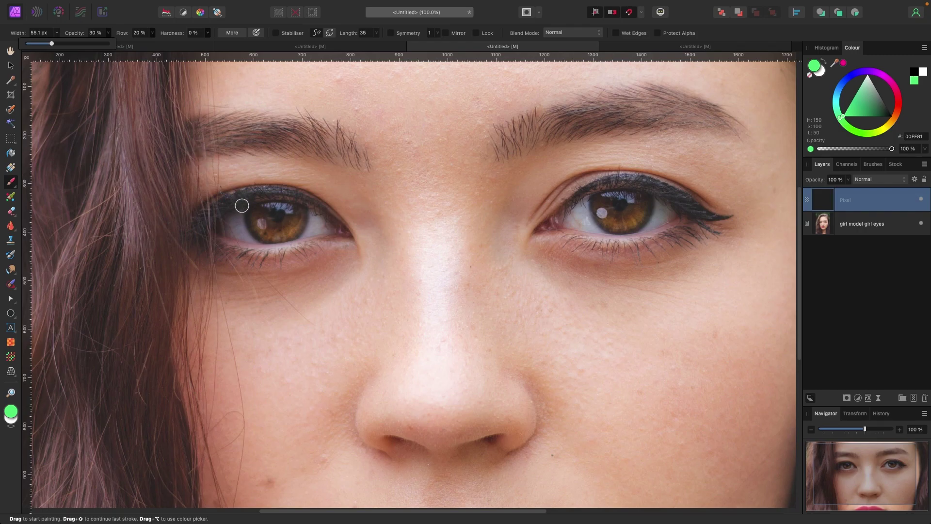
{"action": "key", "text": "super+equal"}
{"action": "key", "text": "super+equal"}
{"action": "scroll", "coordinate": [243, 206], "scroll_direction": "left", "scroll_amount": 10}
{"action": "scroll", "coordinate": [242, 206], "scroll_direction": "up", "scroll_amount": 5}
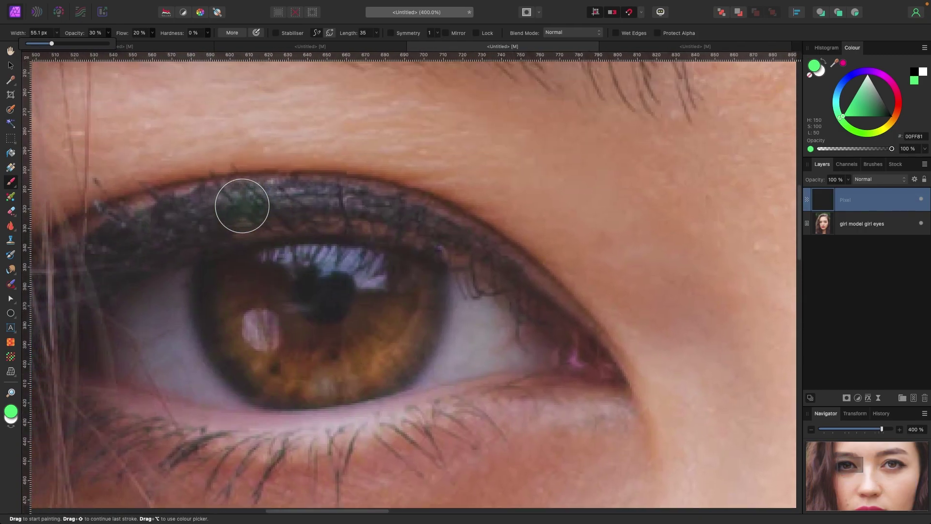
{"action": "scroll", "coordinate": [242, 205], "scroll_direction": "down", "scroll_amount": 2}
{"action": "scroll", "coordinate": [242, 206], "scroll_direction": "left", "scroll_amount": 1}
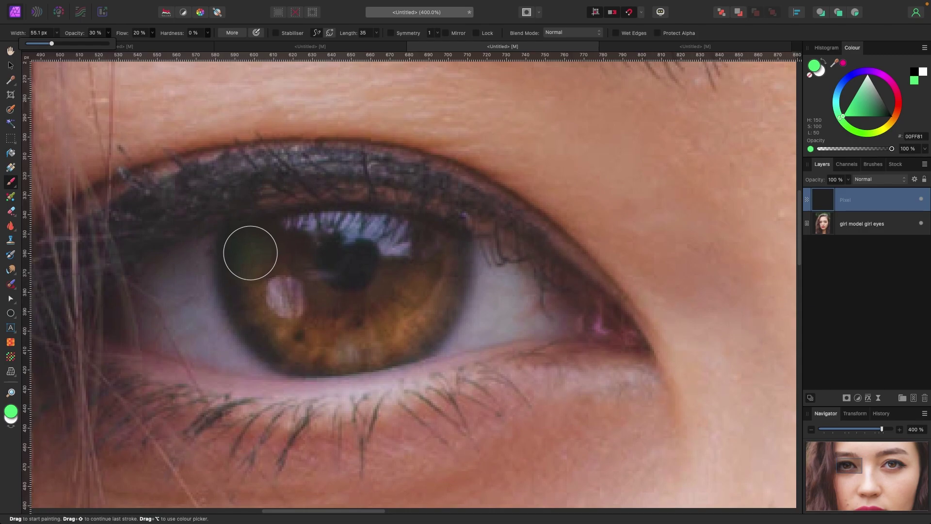
{"action": "scroll", "coordinate": [246, 252], "scroll_direction": "left", "scroll_amount": 1}
- Softly brush green over the left iris, building the tint up in two passes
{"action": "mouse_move", "coordinate": [245, 251]}
{"action": "left_mouse_down"}
{"action": "mouse_move", "coordinate": [254, 297]}
{"action": "mouse_move", "coordinate": [296, 343]}
{"action": "mouse_move", "coordinate": [373, 346]}
{"action": "mouse_move", "coordinate": [408, 330]}
{"action": "mouse_move", "coordinate": [428, 303]}
{"action": "mouse_move", "coordinate": [436, 253]}
{"action": "mouse_move", "coordinate": [403, 231]}
{"action": "mouse_move", "coordinate": [381, 292]}
{"action": "mouse_move", "coordinate": [344, 304]}
{"action": "mouse_move", "coordinate": [312, 296]}
{"action": "mouse_move", "coordinate": [291, 233]}
{"action": "mouse_move", "coordinate": [234, 240]}
{"action": "mouse_move", "coordinate": [238, 302]}
{"action": "mouse_move", "coordinate": [261, 342]}
{"action": "mouse_move", "coordinate": [319, 362]}
{"action": "mouse_move", "coordinate": [414, 344]}
{"action": "mouse_move", "coordinate": [455, 278]}
{"action": "mouse_move", "coordinate": [452, 233]}
{"action": "mouse_move", "coordinate": [424, 234]}
{"action": "mouse_move", "coordinate": [421, 264]}
{"action": "mouse_move", "coordinate": [394, 305]}
{"action": "mouse_move", "coordinate": [359, 324]}
{"action": "mouse_move", "coordinate": [313, 316]}
{"action": "mouse_move", "coordinate": [278, 272]}
{"action": "mouse_move", "coordinate": [264, 231]}
{"action": "mouse_move", "coordinate": [262, 285]}
{"action": "mouse_move", "coordinate": [294, 323]}
{"action": "mouse_move", "coordinate": [360, 325]}
{"action": "mouse_move", "coordinate": [405, 299]}
{"action": "mouse_move", "coordinate": [420, 252]}
{"action": "mouse_move", "coordinate": [414, 238]}
{"action": "mouse_move", "coordinate": [376, 297]}
{"action": "mouse_move", "coordinate": [303, 294]}
{"action": "mouse_move", "coordinate": [297, 224]}
{"action": "left_mouse_up"}
{"action": "key", "text": "bracketleft"}
{"action": "key", "text": "bracketleft"}
{"action": "key", "text": "bracketright"}
{"action": "key", "text": "bracketright"}
{"action": "key", "text": "super+minus"}
{"action": "key", "text": "super+minus"}
{"action": "key", "text": "super+minus"}
{"action": "key", "text": "super+minus"}
{"action": "key", "text": "super+minus"}
{"action": "scroll", "coordinate": [321, 225], "scroll_direction": "right", "scroll_amount": 1}
{"action": "scroll", "coordinate": [321, 225], "scroll_direction": "down", "scroll_amount": 1}
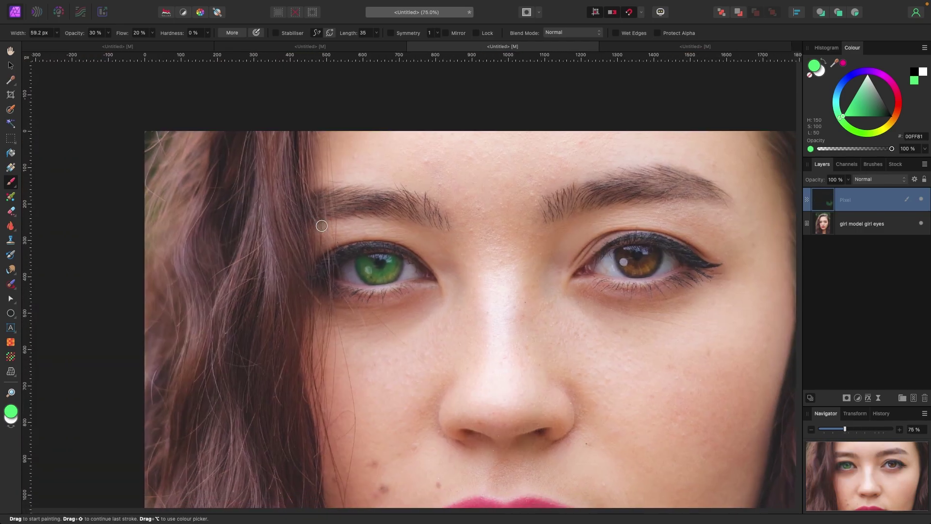
{"action": "key", "text": "super+plus"}
{"action": "key", "text": "super+plus"}
{"action": "key", "text": "super+plus"}
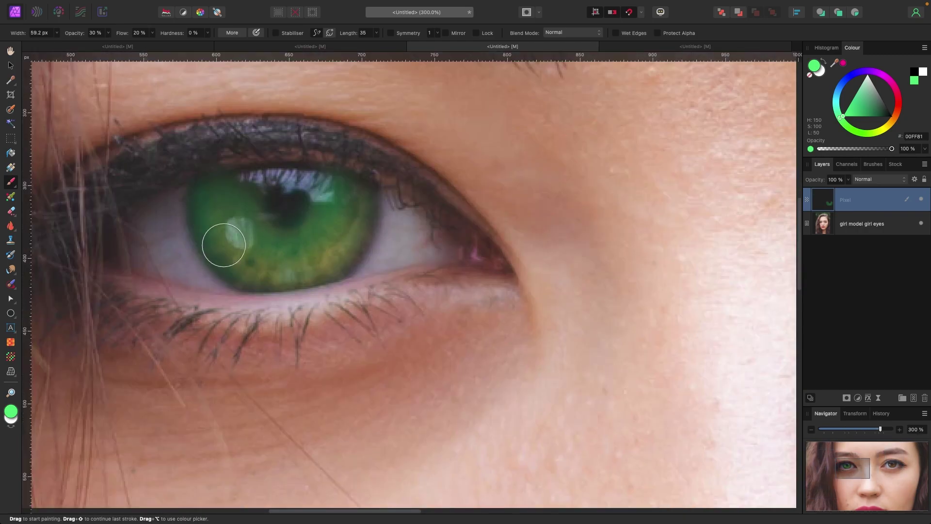
{"action": "mouse_move", "coordinate": [295, 264]}
{"action": "left_mouse_down"}
{"action": "mouse_move", "coordinate": [345, 247]}
{"action": "mouse_move", "coordinate": [357, 213]}
{"action": "left_mouse_up"}
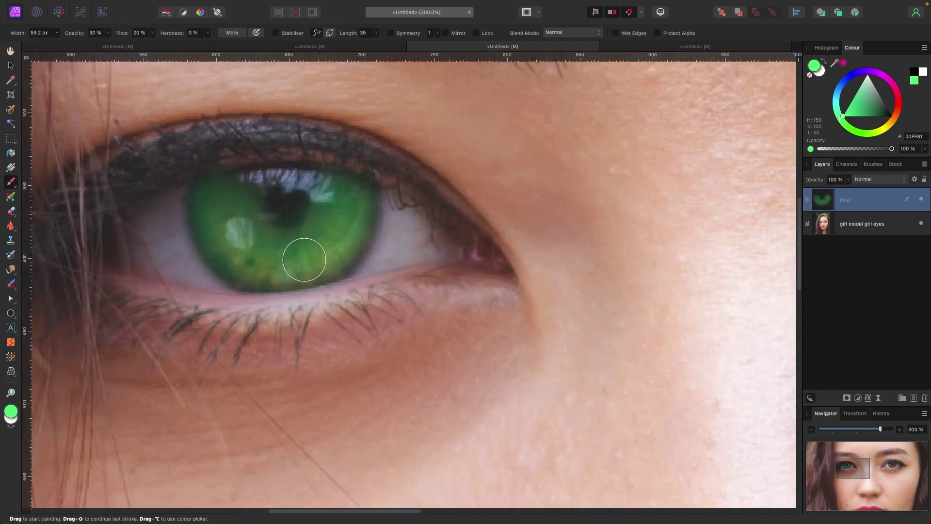
{"action": "key", "text": "super+minus"}
{"action": "key", "text": "super+minus"}
{"action": "key", "text": "super+minus"}
{"action": "key", "text": "super+minus"}
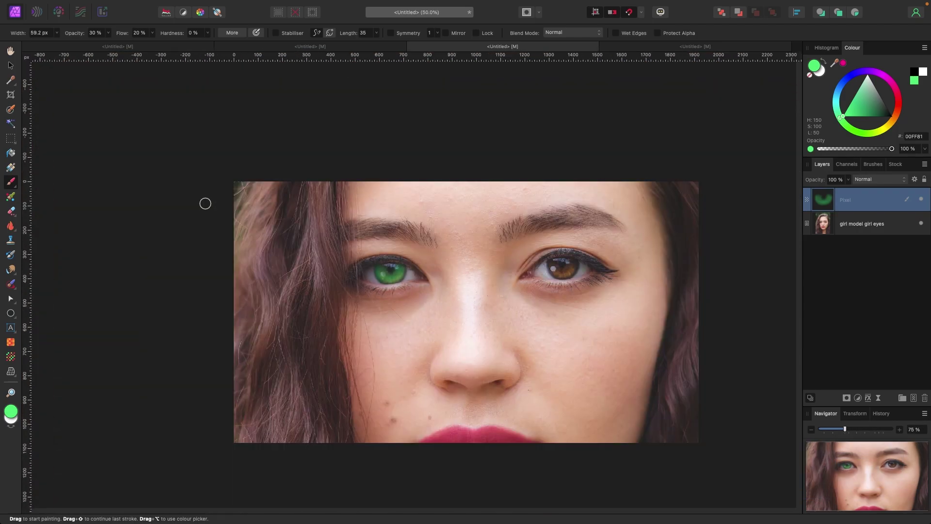
- Paint the brown right iris soft green, then zoom out to view the whole face
{"action": "scroll", "coordinate": [205, 204], "scroll_direction": "right", "scroll_amount": 2}
{"action": "key", "text": "super+plus"}
{"action": "key", "text": "super+plus"}
{"action": "key", "text": "super+plus"}
{"action": "scroll", "coordinate": [205, 203], "scroll_direction": "right", "scroll_amount": 5}
{"action": "key", "text": "super+plus"}
{"action": "key", "text": "super+plus"}
{"action": "key", "text": "super+plus"}
{"action": "scroll", "coordinate": [205, 204], "scroll_direction": "up", "scroll_amount": 2}
{"action": "scroll", "coordinate": [205, 203], "scroll_direction": "left", "scroll_amount": 3}
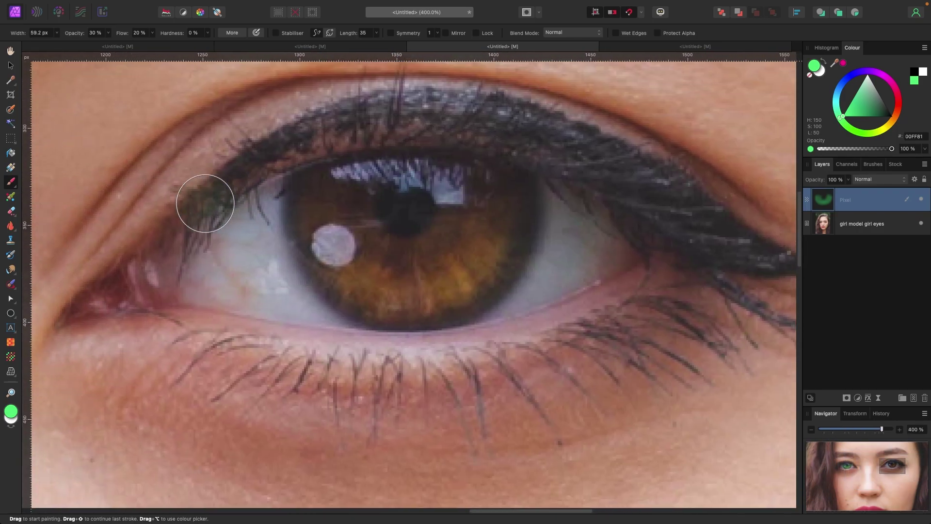
{"action": "mouse_move", "coordinate": [353, 274]}
{"action": "left_mouse_down"}
{"action": "mouse_move", "coordinate": [404, 299]}
{"action": "mouse_move", "coordinate": [446, 300]}
{"action": "mouse_move", "coordinate": [503, 263]}
{"action": "mouse_move", "coordinate": [525, 184]}
{"action": "mouse_move", "coordinate": [492, 266]}
{"action": "mouse_move", "coordinate": [374, 284]}
{"action": "mouse_move", "coordinate": [332, 238]}
{"action": "mouse_move", "coordinate": [331, 206]}
{"action": "mouse_move", "coordinate": [352, 183]}
{"action": "mouse_move", "coordinate": [367, 237]}
{"action": "mouse_move", "coordinate": [433, 260]}
{"action": "mouse_move", "coordinate": [471, 226]}
{"action": "mouse_move", "coordinate": [470, 181]}
{"action": "mouse_move", "coordinate": [441, 241]}
{"action": "mouse_move", "coordinate": [388, 233]}
{"action": "mouse_move", "coordinate": [340, 181]}
{"action": "mouse_move", "coordinate": [344, 275]}
{"action": "mouse_move", "coordinate": [391, 308]}
{"action": "mouse_move", "coordinate": [454, 299]}
{"action": "mouse_move", "coordinate": [508, 244]}
{"action": "mouse_move", "coordinate": [529, 198]}
{"action": "mouse_move", "coordinate": [493, 277]}
{"action": "mouse_move", "coordinate": [420, 307]}
{"action": "mouse_move", "coordinate": [338, 238]}
{"action": "mouse_move", "coordinate": [324, 197]}
{"action": "mouse_move", "coordinate": [356, 228]}
{"action": "mouse_move", "coordinate": [426, 256]}
{"action": "mouse_move", "coordinate": [508, 173]}
{"action": "mouse_move", "coordinate": [501, 204]}
{"action": "mouse_move", "coordinate": [410, 253]}
{"action": "left_mouse_up"}
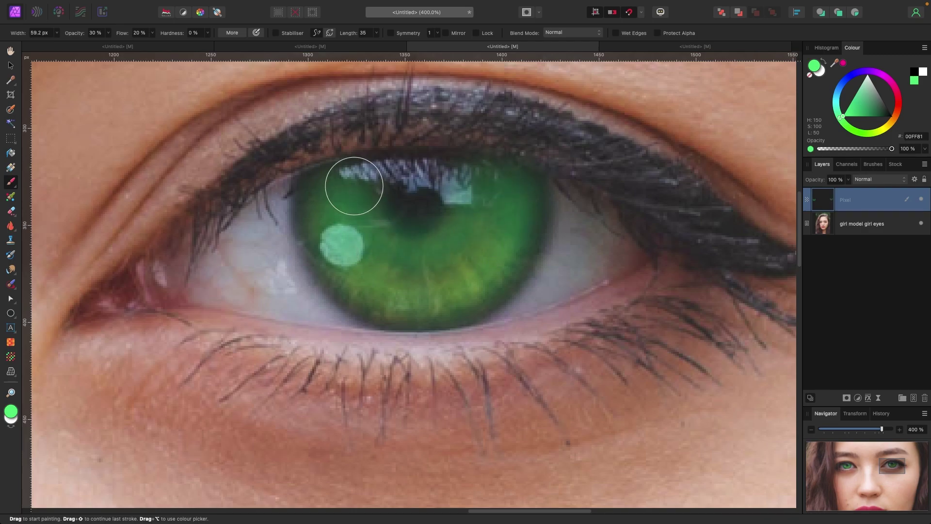
{"action": "key", "text": "super+minus"}
{"action": "key", "text": "super+minus"}
{"action": "key", "text": "super+minus"}
{"action": "key", "text": "super+minus"}
{"action": "key", "text": "super+minus"}
{"action": "key", "text": "super+minus"}
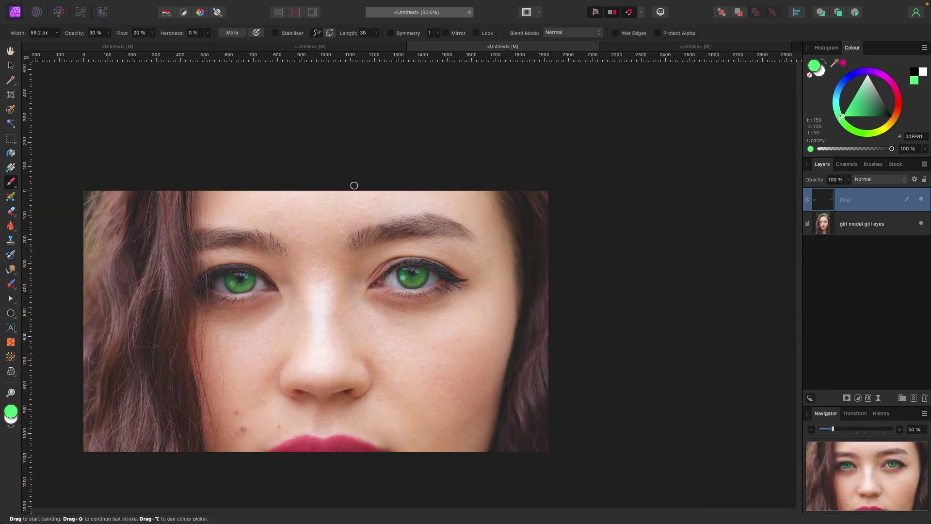
{"action": "key", "text": "super+minus"}
{"action": "key", "text": "super+plus"}
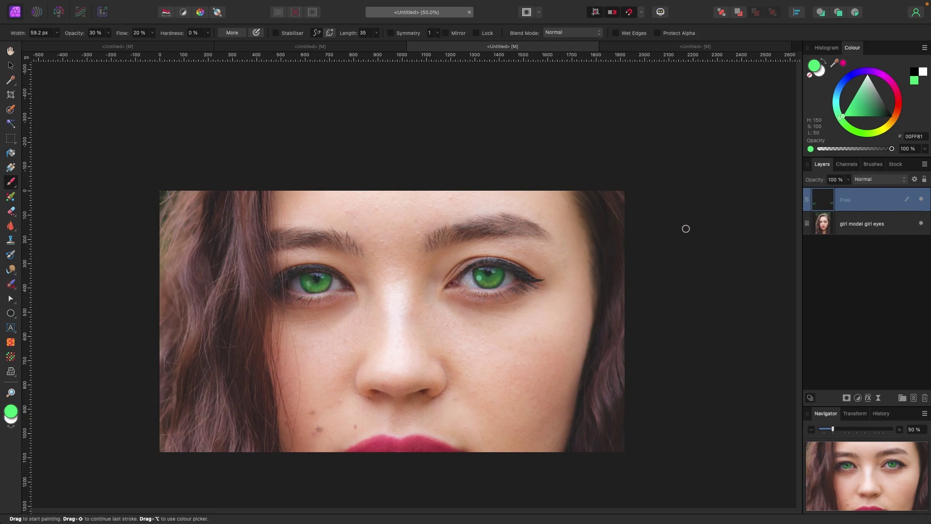
{"action": "left_click", "coordinate": [873, 182]}
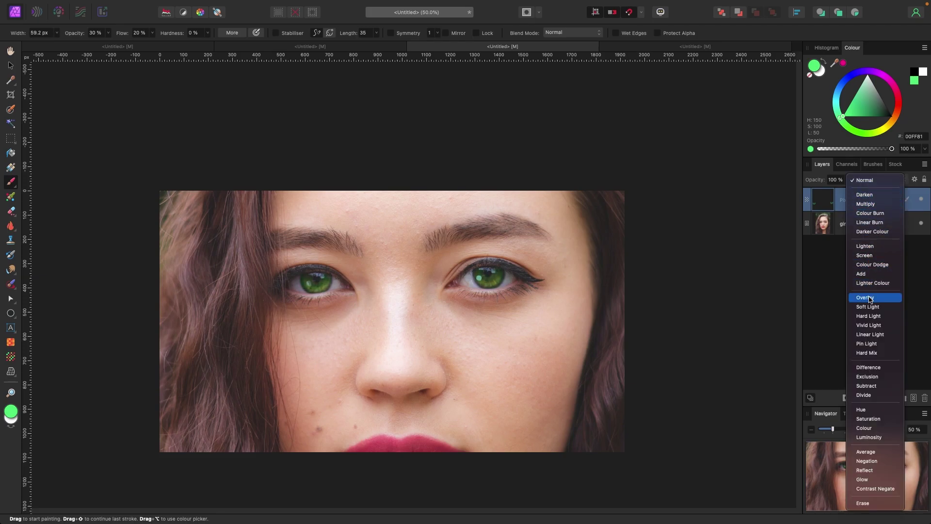
{"action": "left_click", "coordinate": [829, 203]}
{"action": "left_click", "coordinate": [848, 180]}
{"action": "left_click_drag", "start_coordinate": [850, 190], "coordinate": [828, 199]}
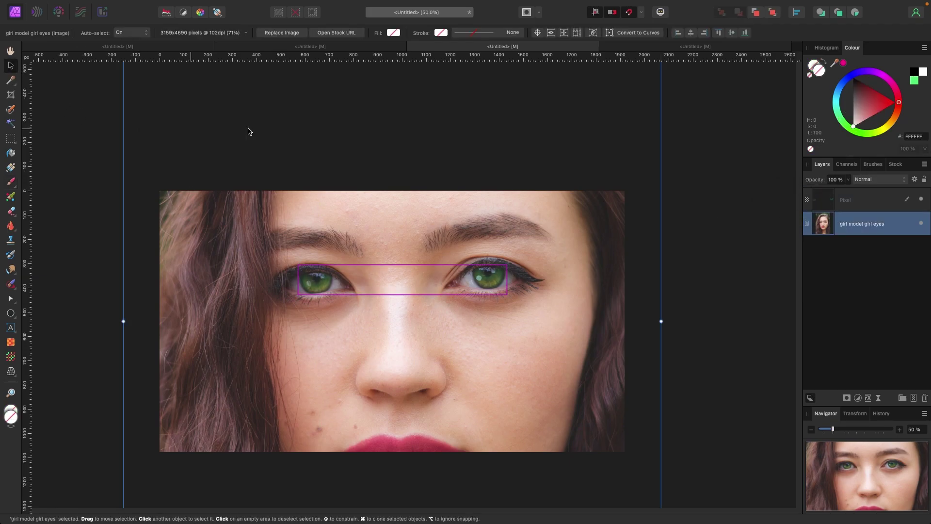
- Show the teal-scarf portrait at 100%, enlarge the brush to 181 px and set 50% opacity
{"action": "left_click", "coordinate": [695, 46]}
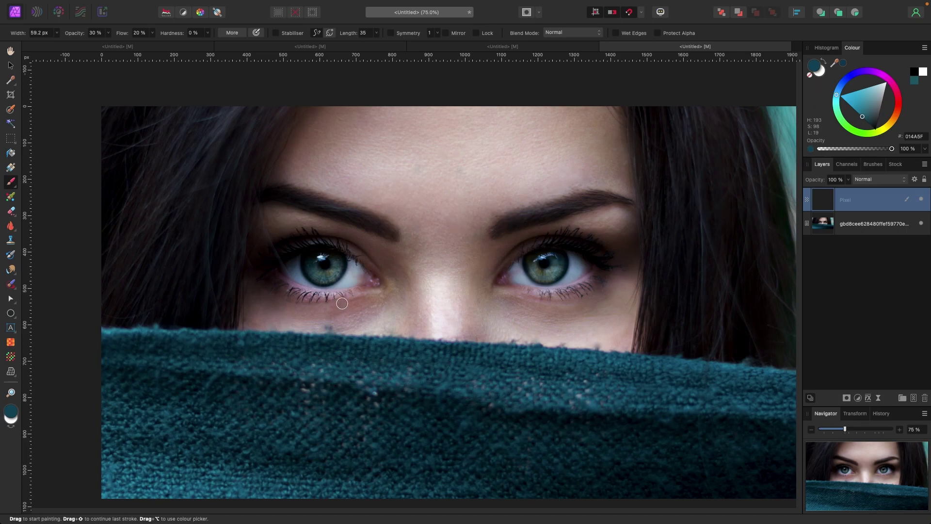
{"action": "scroll", "coordinate": [342, 303], "scroll_direction": "up", "scroll_amount": 2}
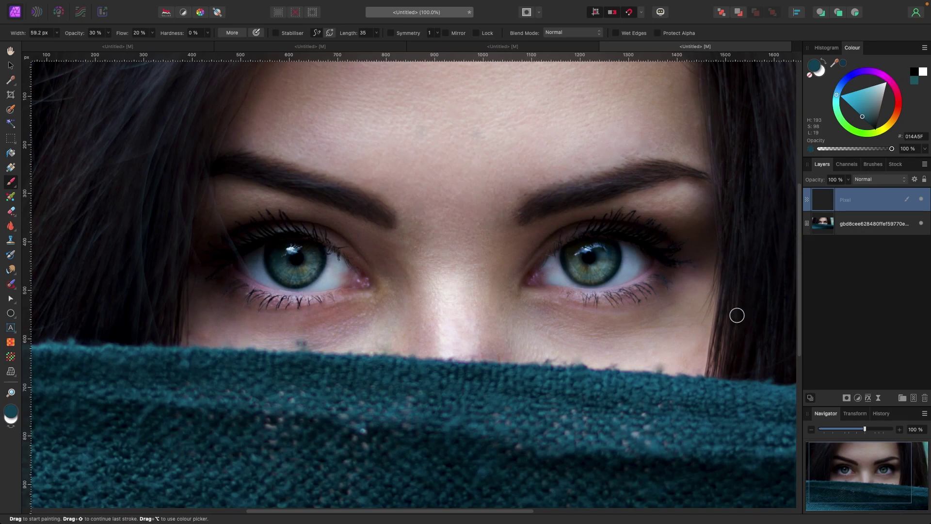
{"action": "key", "text": "bracketright"}
{"action": "key", "text": "bracketright"}
{"action": "key", "text": "bracketright"}
{"action": "key", "text": "bracketright"}
{"action": "key", "text": "bracketright"}
{"action": "left_click", "coordinate": [108, 32]}
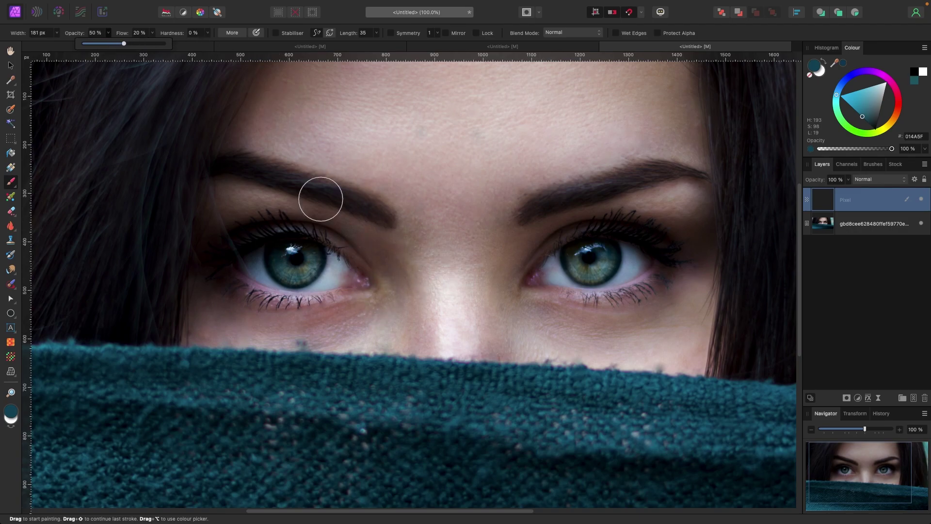
- Raise the brush hardness, flow and opacity all to 100%
{"action": "left_click", "coordinate": [207, 34]}
{"action": "left_click_drag", "start_coordinate": [209, 42], "coordinate": [332, 48]}
{"action": "left_click", "coordinate": [151, 34]}
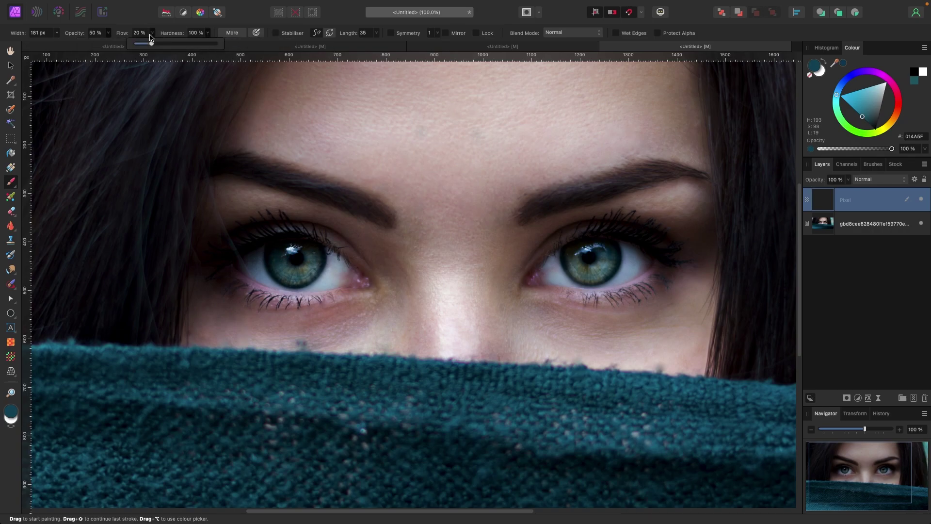
{"action": "left_click_drag", "start_coordinate": [151, 44], "coordinate": [221, 44]}
{"action": "left_click", "coordinate": [108, 33]}
{"action": "left_click_drag", "start_coordinate": [110, 43], "coordinate": [151, 43]}
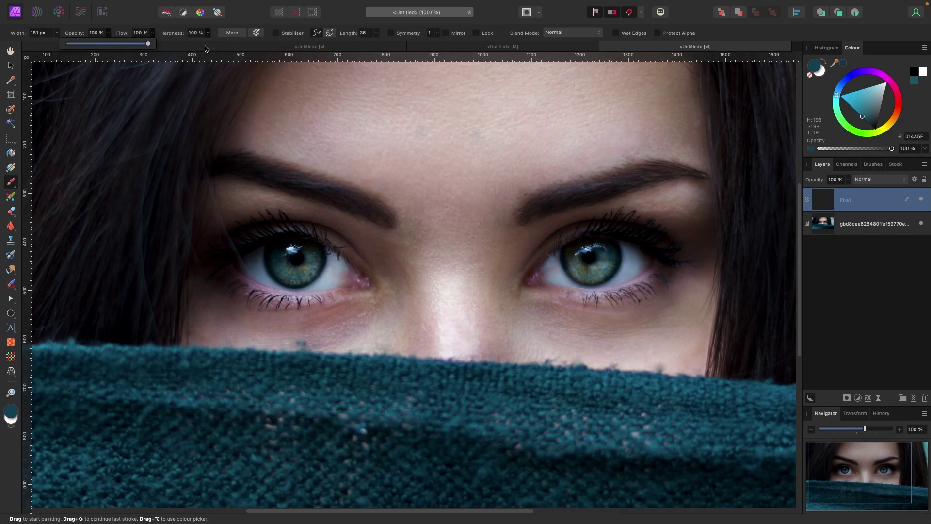
- Test the teal brush with a dab, shrink it to 58 px and stroke along both brows
{"action": "left_click", "coordinate": [397, 274]}
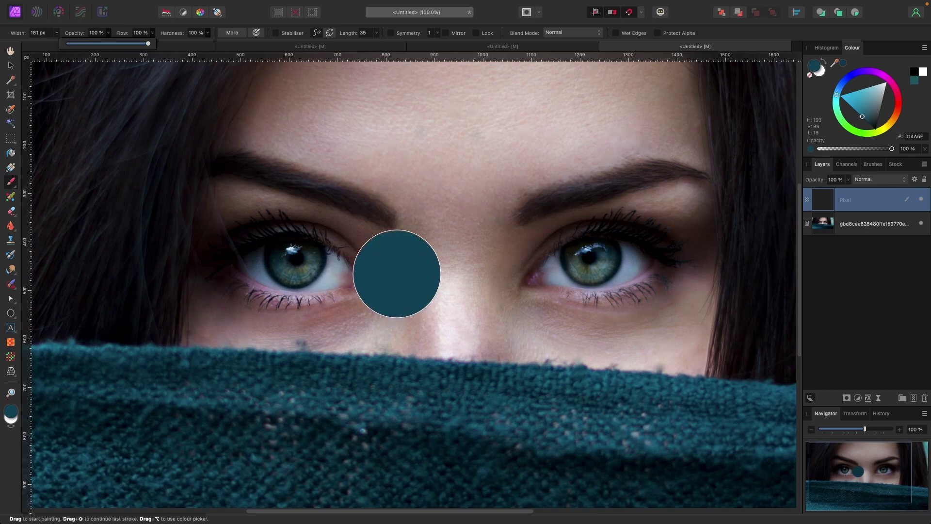
{"action": "left_click", "coordinate": [11, 181]}
{"action": "key", "text": "bracketleft"}
{"action": "key", "text": "bracketleft"}
{"action": "key", "text": "bracketleft"}
{"action": "key", "text": "bracketleft"}
{"action": "key", "text": "bracketleft"}
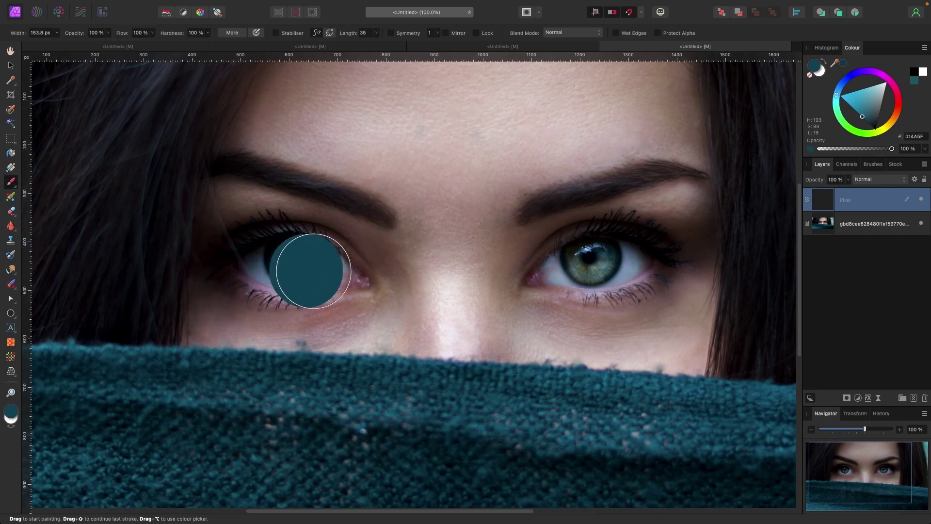
{"action": "key", "text": "bracketleft"}
{"action": "mouse_move", "coordinate": [388, 294]}
{"action": "left_mouse_down"}
{"action": "mouse_move", "coordinate": [361, 243]}
{"action": "mouse_move", "coordinate": [325, 218]}
{"action": "mouse_move", "coordinate": [270, 204]}
{"action": "mouse_move", "coordinate": [220, 207]}
{"action": "left_mouse_up"}
{"action": "mouse_move", "coordinate": [500, 294]}
{"action": "left_mouse_down"}
{"action": "mouse_move", "coordinate": [527, 243]}
{"action": "mouse_move", "coordinate": [556, 223]}
{"action": "mouse_move", "coordinate": [669, 204]}
{"action": "left_mouse_up"}
- Preview blend modes keeping Normal, undo the brow strokes, and set 0% hardness with 80% flow
{"action": "key", "text": "super+minus"}
{"action": "key", "text": "super+minus"}
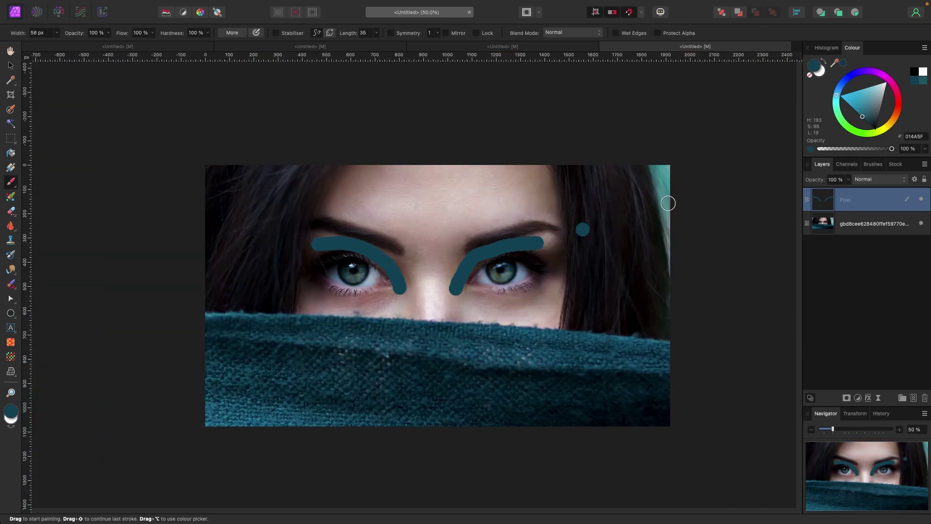
{"action": "key", "text": "super+1"}
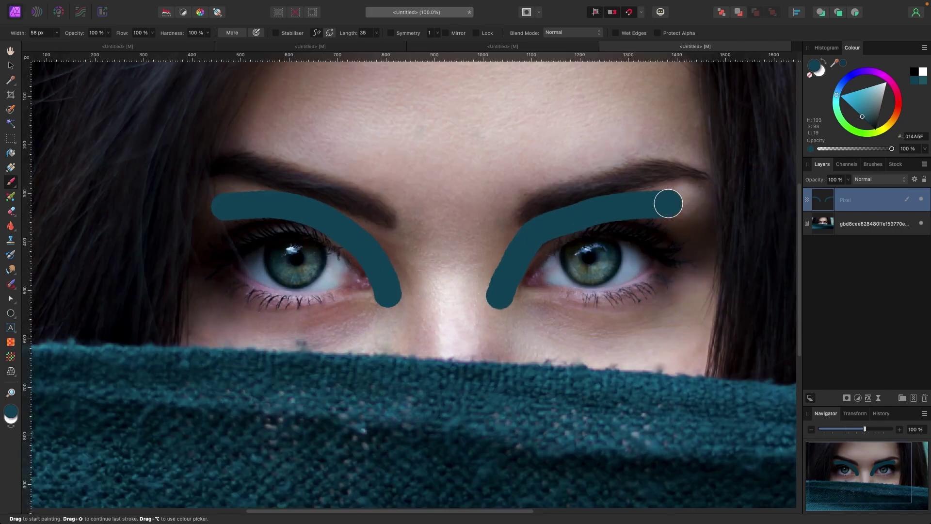
{"action": "scroll", "coordinate": [668, 203], "scroll_direction": "right", "scroll_amount": 1}
{"action": "left_click", "coordinate": [902, 185]}
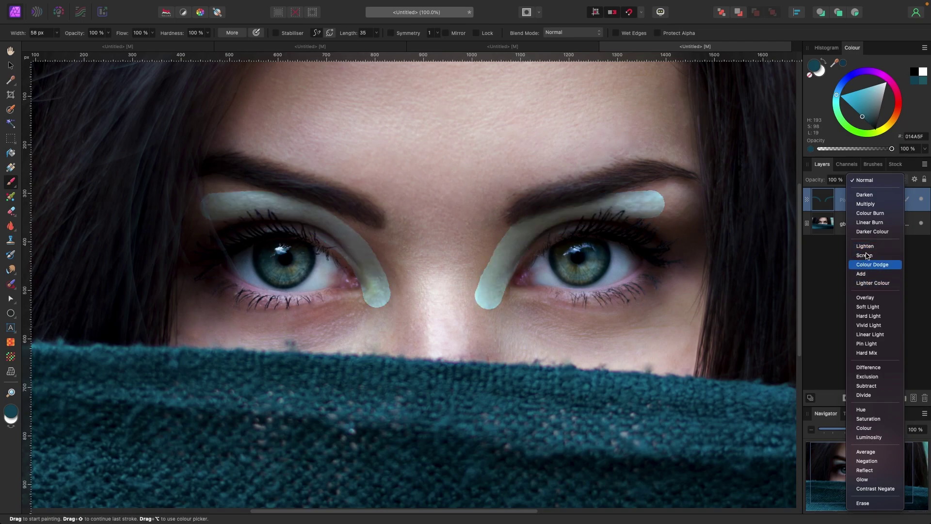
{"action": "left_click", "coordinate": [846, 205]}
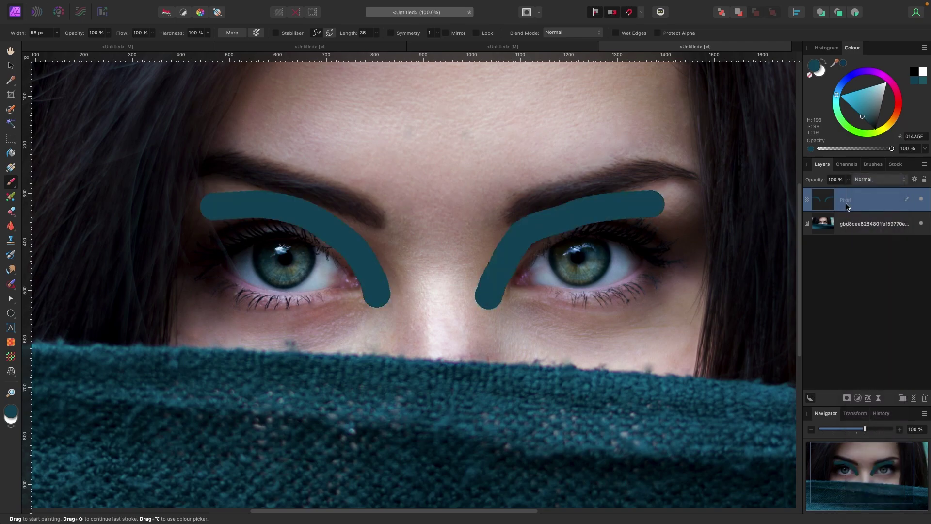
{"action": "key", "text": "super+z"}
{"action": "key", "text": "super+z"}
{"action": "left_click", "coordinate": [208, 33]}
{"action": "left_click_drag", "start_coordinate": [209, 43], "coordinate": [121, 46]}
{"action": "left_click", "coordinate": [153, 33]}
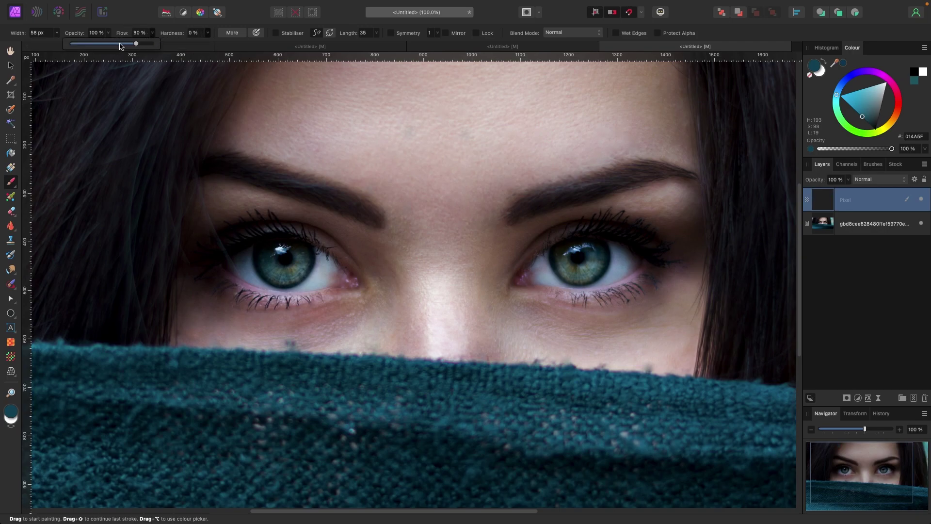
- Set 40% opacity and 30% flow, enlarge the brush to 204 px, and shade both eyelids teal
{"action": "left_click", "coordinate": [108, 33]}
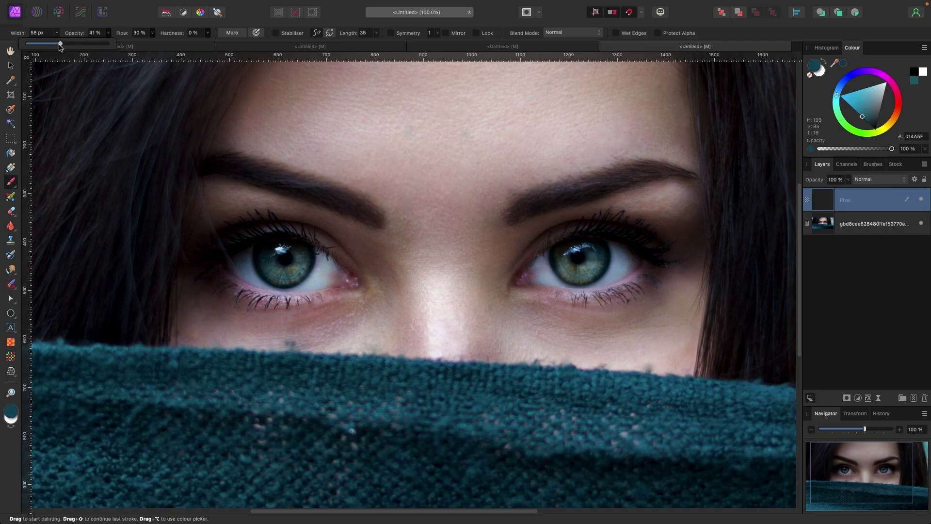
{"action": "left_click", "coordinate": [14, 184]}
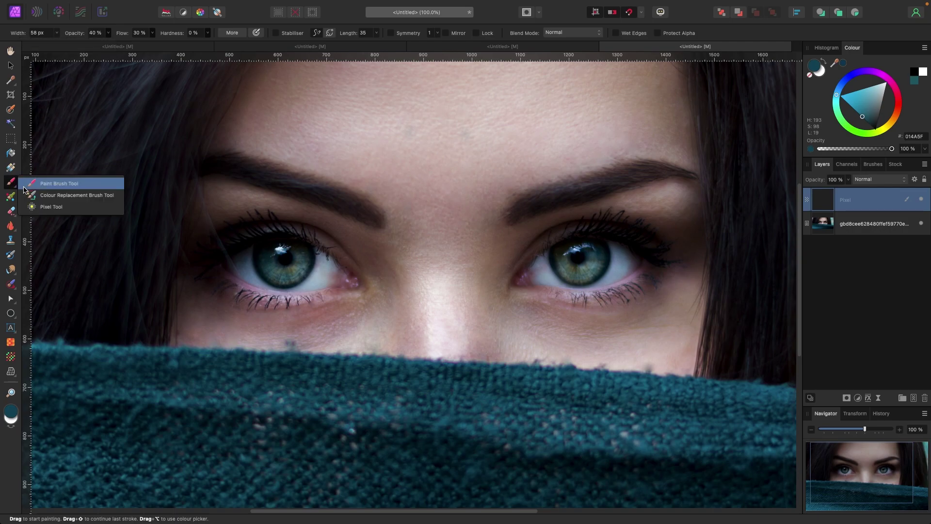
{"action": "key", "text": "bracketright"}
{"action": "key", "text": "bracketright"}
{"action": "key", "text": "bracketright"}
{"action": "key", "text": "bracketright"}
{"action": "key", "text": "bracketright"}
{"action": "key", "text": "bracketright"}
{"action": "key", "text": "bracketright"}
{"action": "key", "text": "bracketright"}
{"action": "key", "text": "bracketright"}
{"action": "key", "text": "bracketright"}
{"action": "key", "text": "bracketright"}
{"action": "key", "text": "bracketright"}
{"action": "key", "text": "bracketright"}
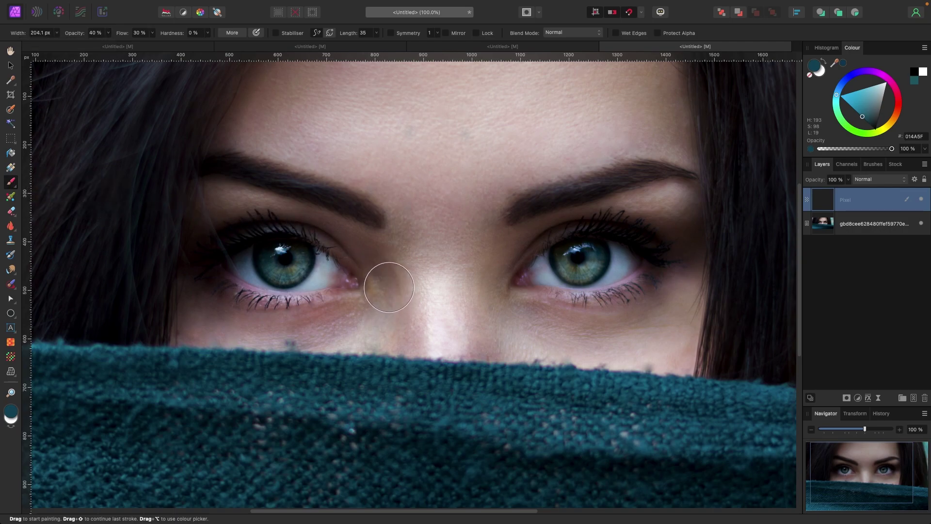
{"action": "mouse_move", "coordinate": [362, 285]}
{"action": "left_mouse_down"}
{"action": "mouse_move", "coordinate": [383, 291]}
{"action": "mouse_move", "coordinate": [355, 241]}
{"action": "mouse_move", "coordinate": [283, 209]}
{"action": "mouse_move", "coordinate": [196, 210]}
{"action": "left_mouse_up"}
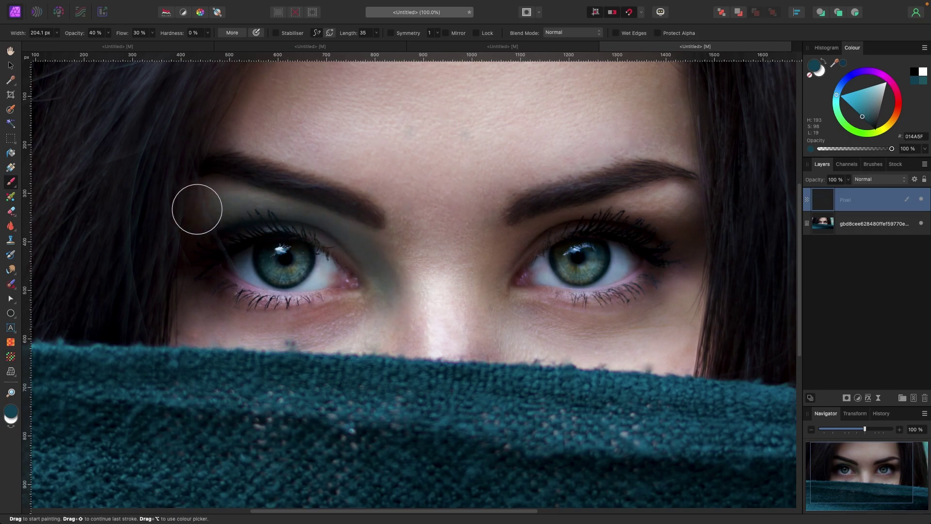
{"action": "mouse_move", "coordinate": [488, 287]}
{"action": "left_mouse_down"}
{"action": "mouse_move", "coordinate": [500, 252]}
{"action": "mouse_move", "coordinate": [537, 225]}
{"action": "mouse_move", "coordinate": [617, 198]}
{"action": "mouse_move", "coordinate": [663, 212]}
{"action": "left_mouse_up"}
{"action": "mouse_move", "coordinate": [489, 289]}
{"action": "left_mouse_down"}
{"action": "mouse_move", "coordinate": [525, 231]}
{"action": "mouse_move", "coordinate": [563, 211]}
{"action": "left_mouse_up"}
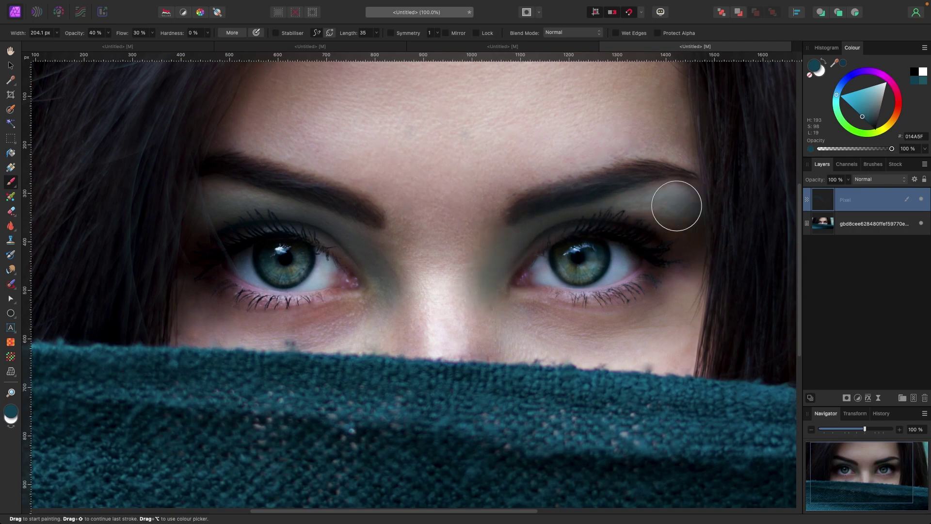
{"action": "key", "text": "super+minus"}
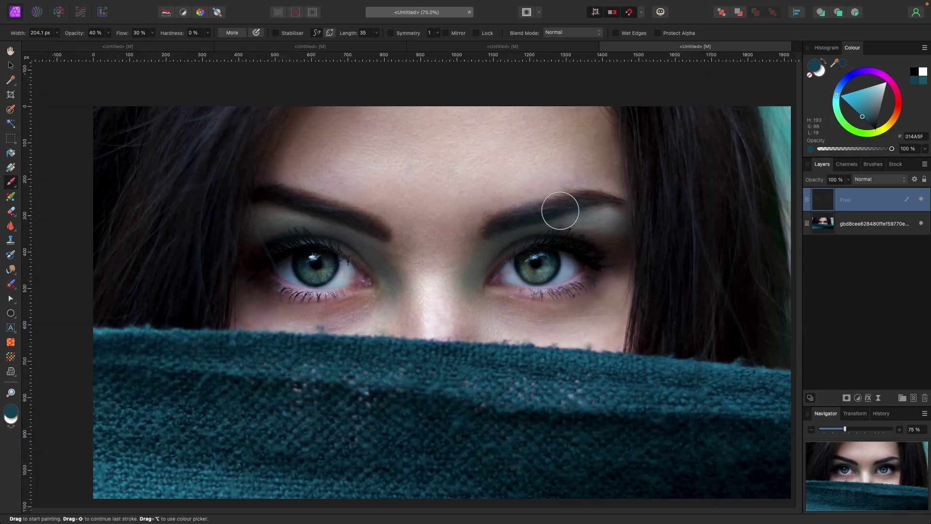
- Switch the eyeshadow Pixel layer's blend mode to Overlay and compare the result at 75%
{"action": "left_click", "coordinate": [875, 181]}
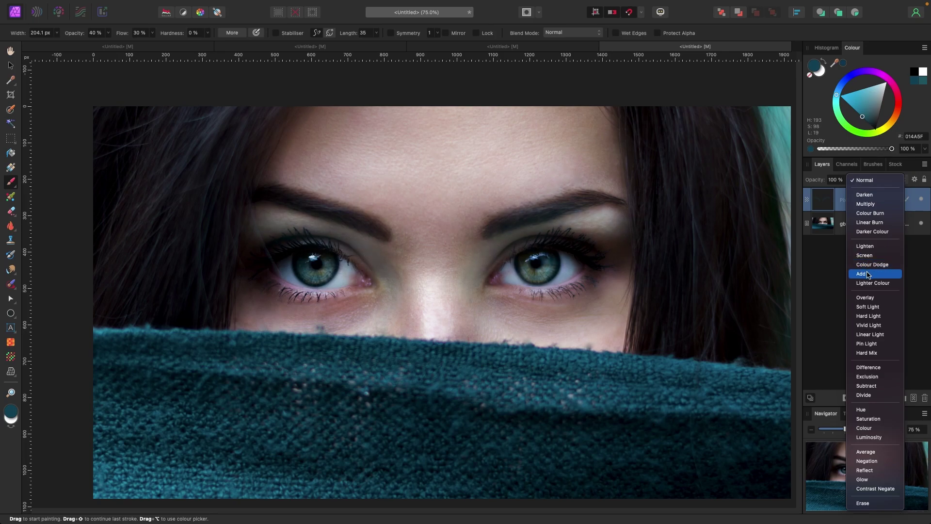
{"action": "left_click", "coordinate": [870, 300]}
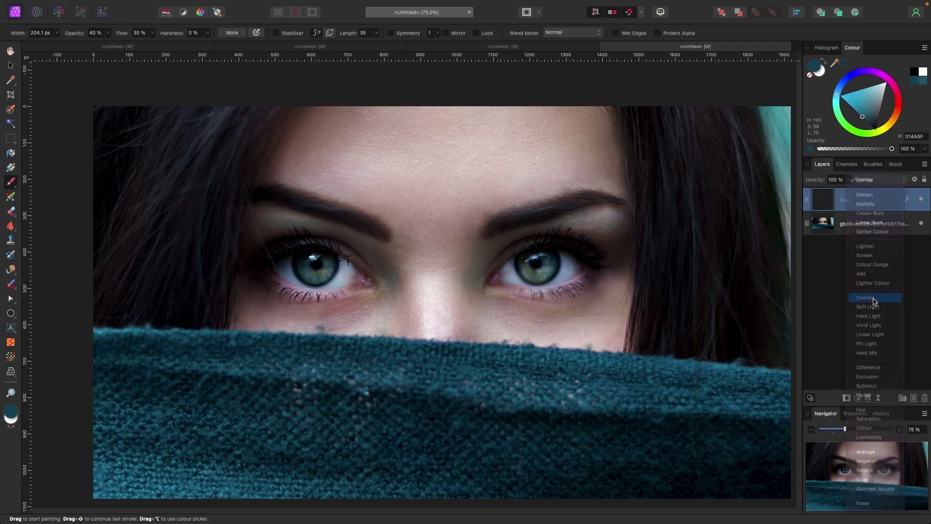
{"action": "key", "text": "ctrl+minus"}
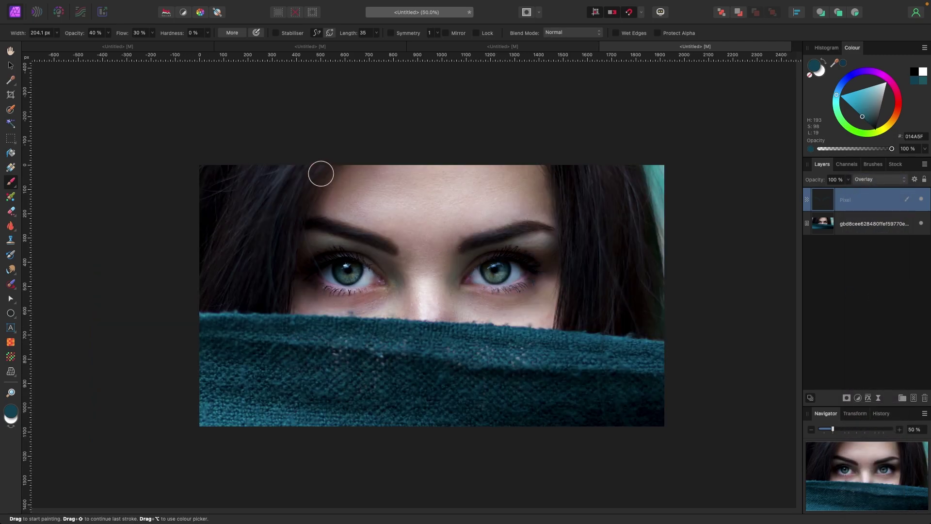
{"action": "key", "text": "ctrl+plus"}
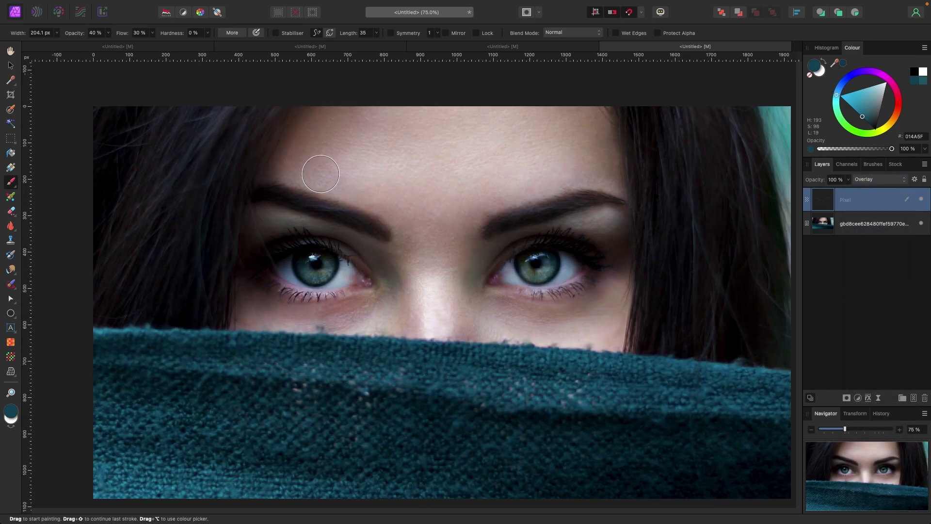